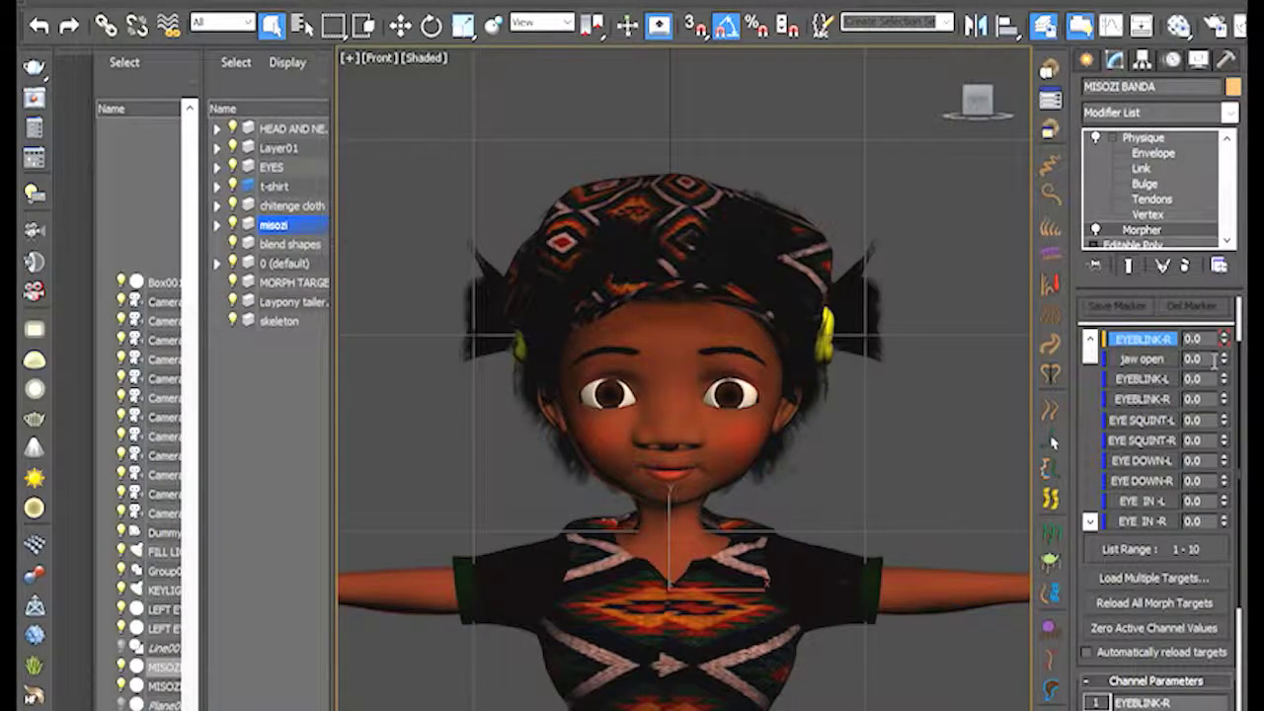
Test the jaw open morph channel by raising it to 100 and returning it to 0.
{"action": "left_click_drag", "start_coordinate": [1223, 358], "coordinate": [1203, 560]}
{"action": "mouse_move", "coordinate": [1090, 350]}
{"action": "left_mouse_down"}
{"action": "mouse_move", "coordinate": [1087, 445]}
{"action": "mouse_move", "coordinate": [1090, 345]}
{"action": "left_mouse_up"}
{"action": "left_click_drag", "start_coordinate": [1226, 364], "coordinate": [1211, 215]}
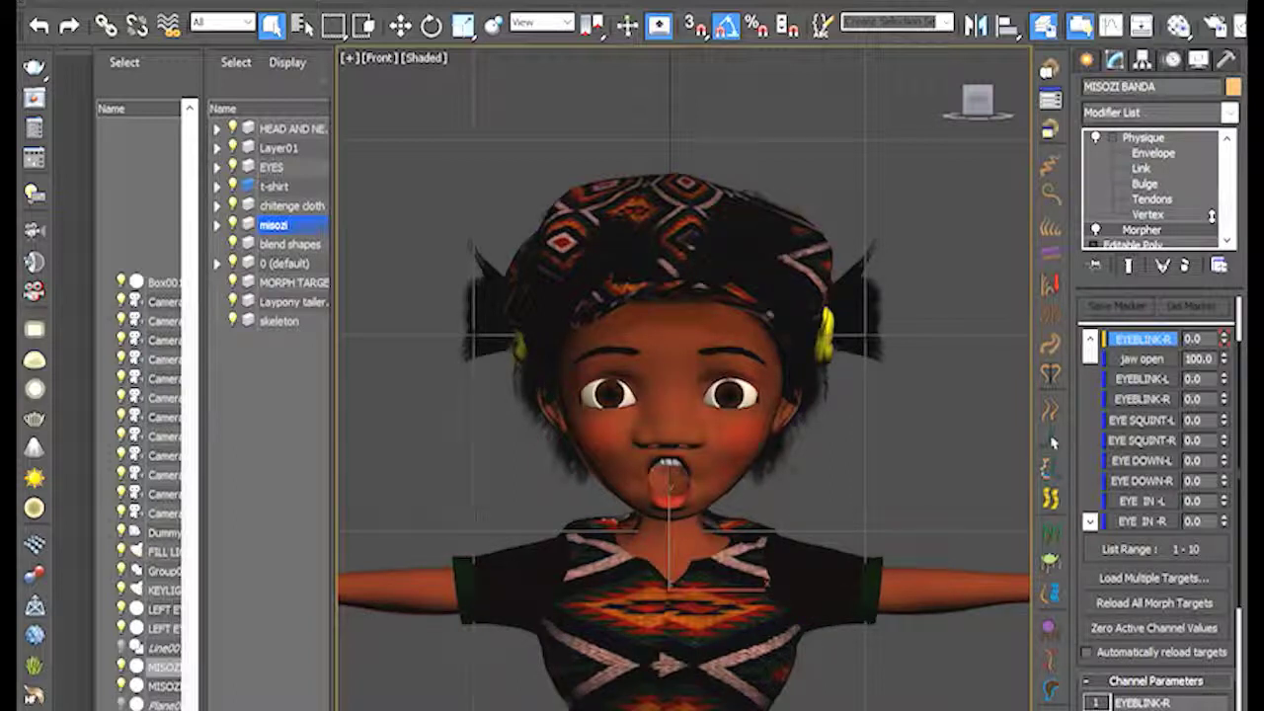
{"action": "left_click_drag", "start_coordinate": [1220, 276], "coordinate": [1210, 405]}
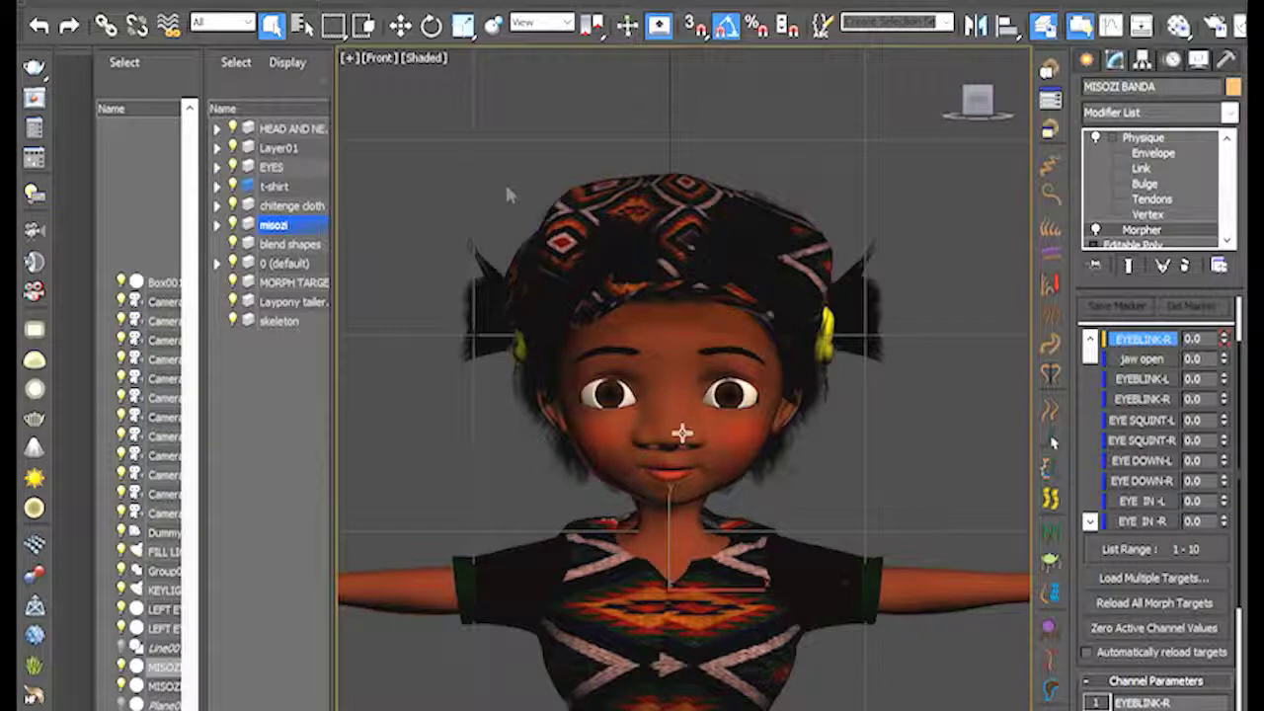
Import TEETH.FBX from the 3D TUTORIAL ASSETS folder, with the file content option set to Add.
{"action": "key", "text": "alt+f"}
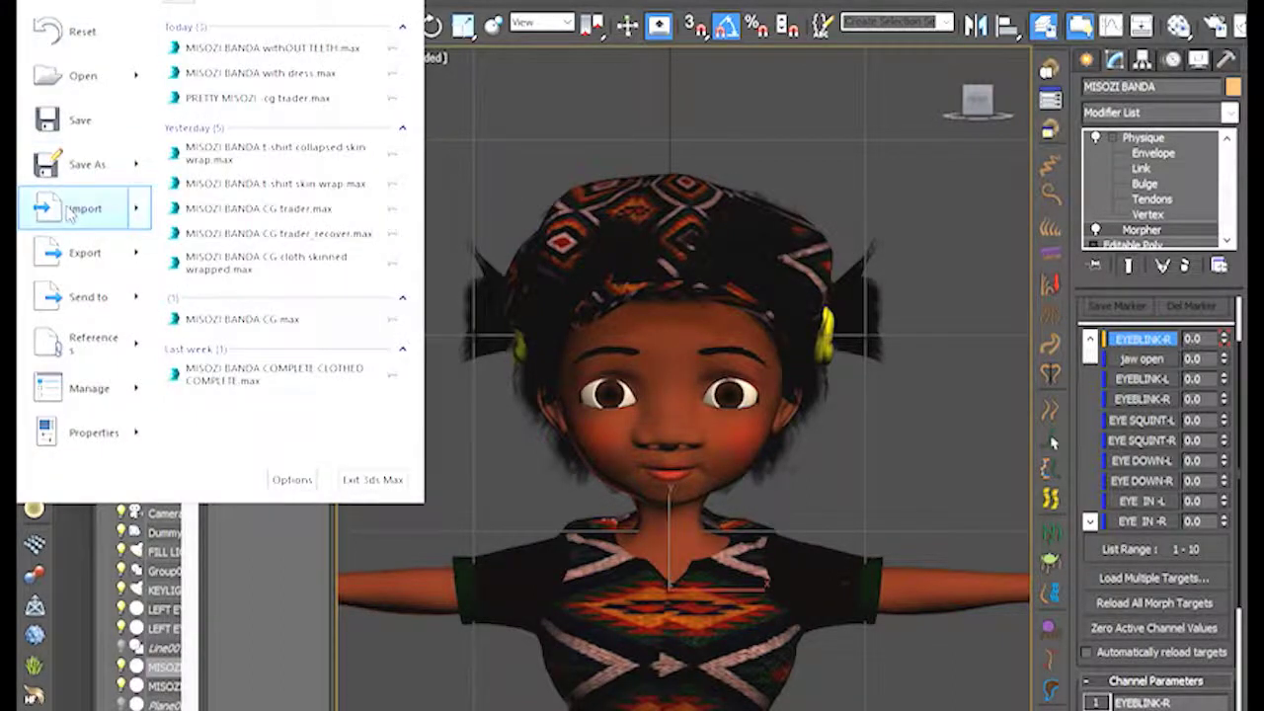
{"action": "mouse_move", "coordinate": [85, 208]}
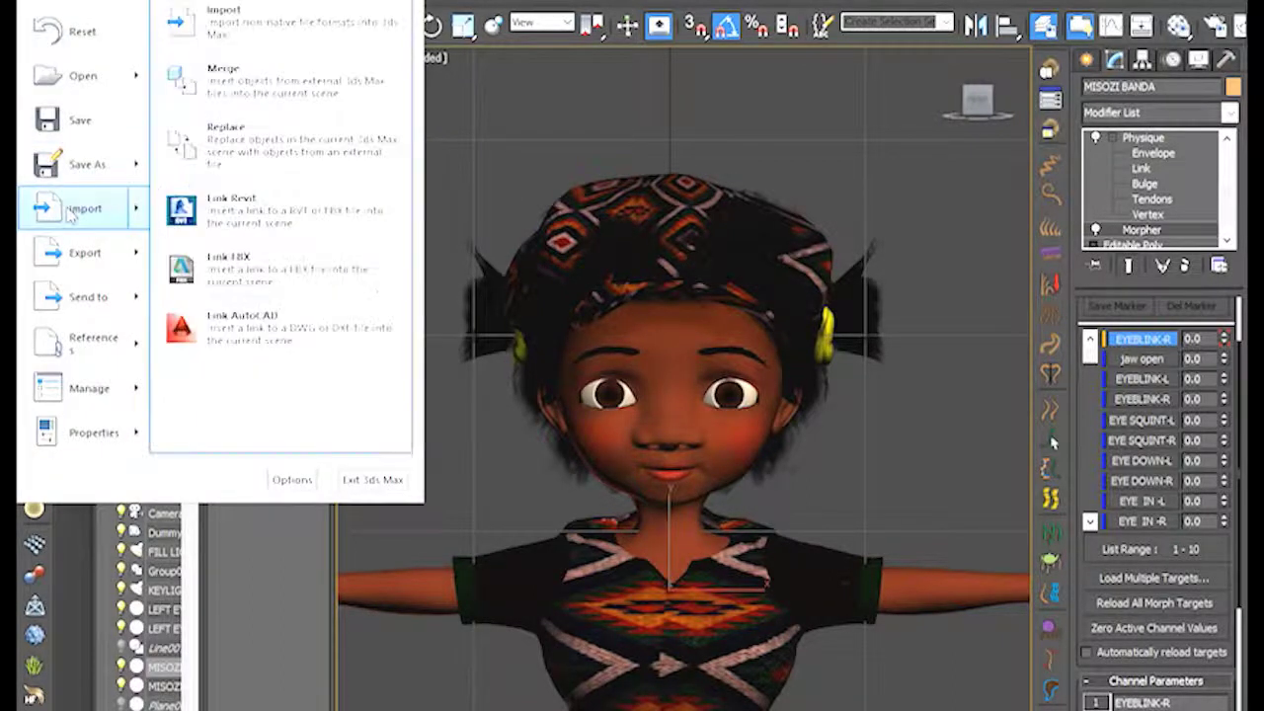
{"action": "left_click", "coordinate": [312, 35]}
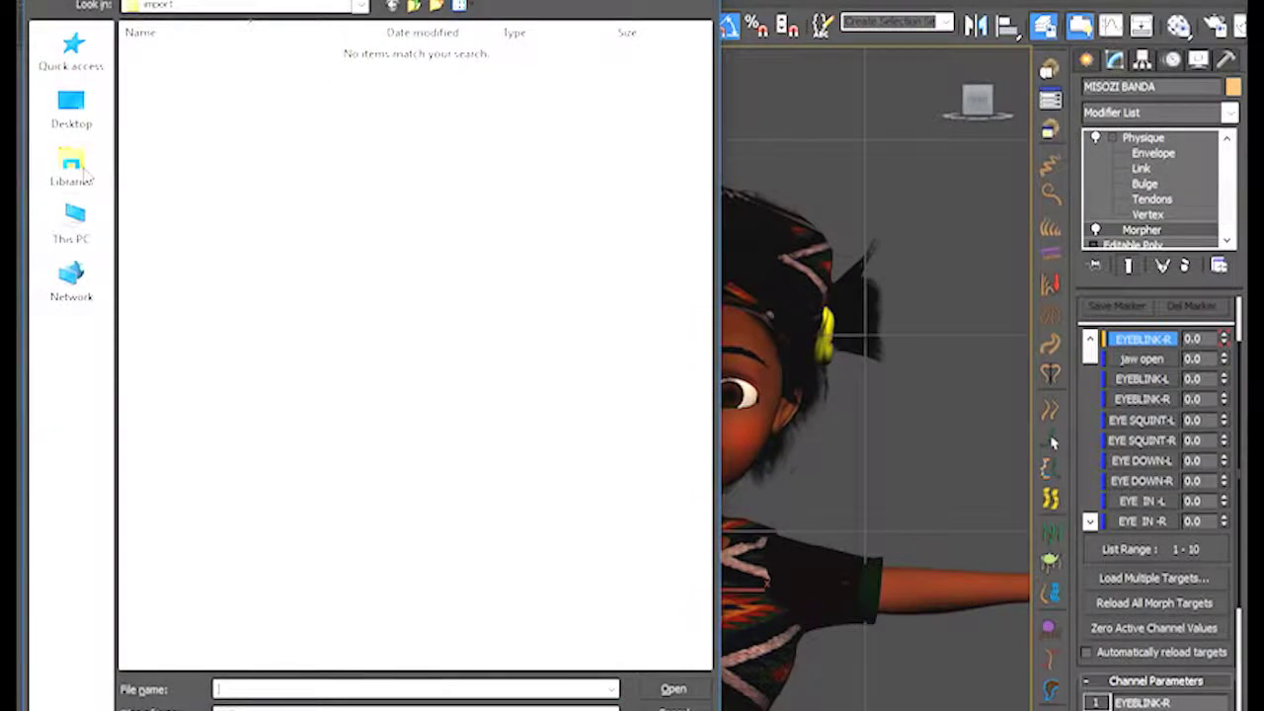
{"action": "double_click", "coordinate": [395, 55]}
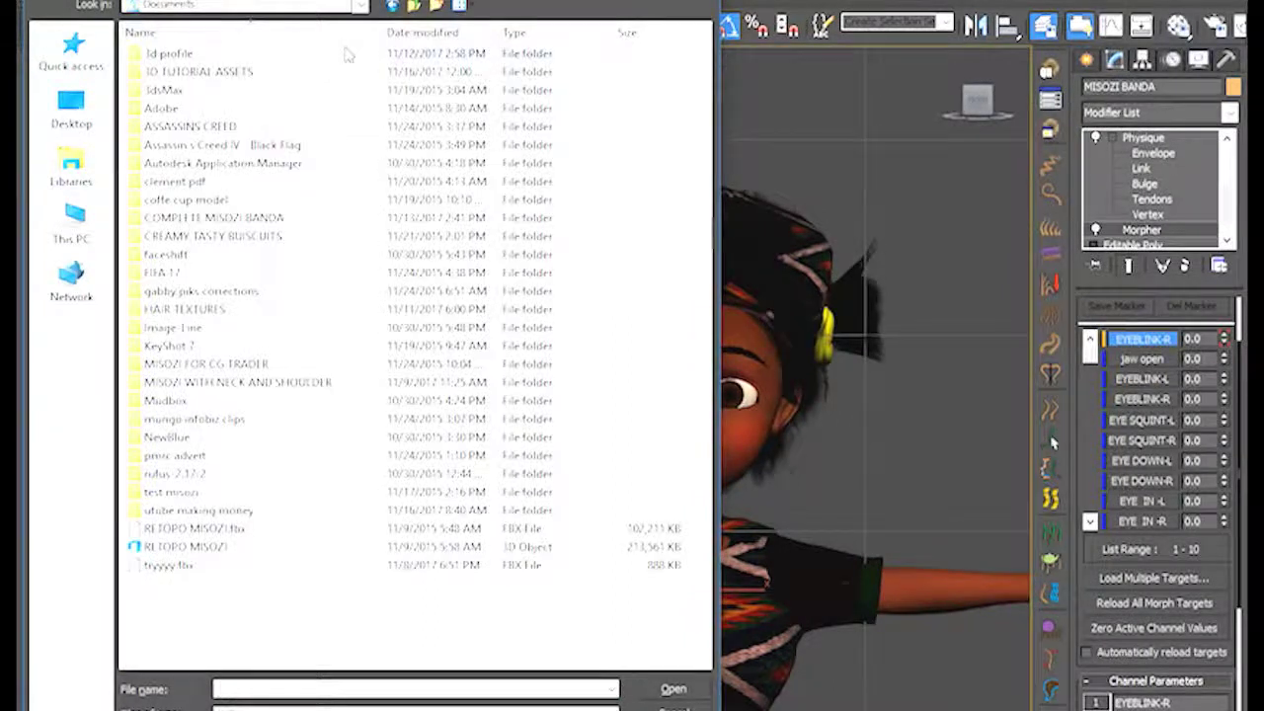
{"action": "double_click", "coordinate": [229, 75]}
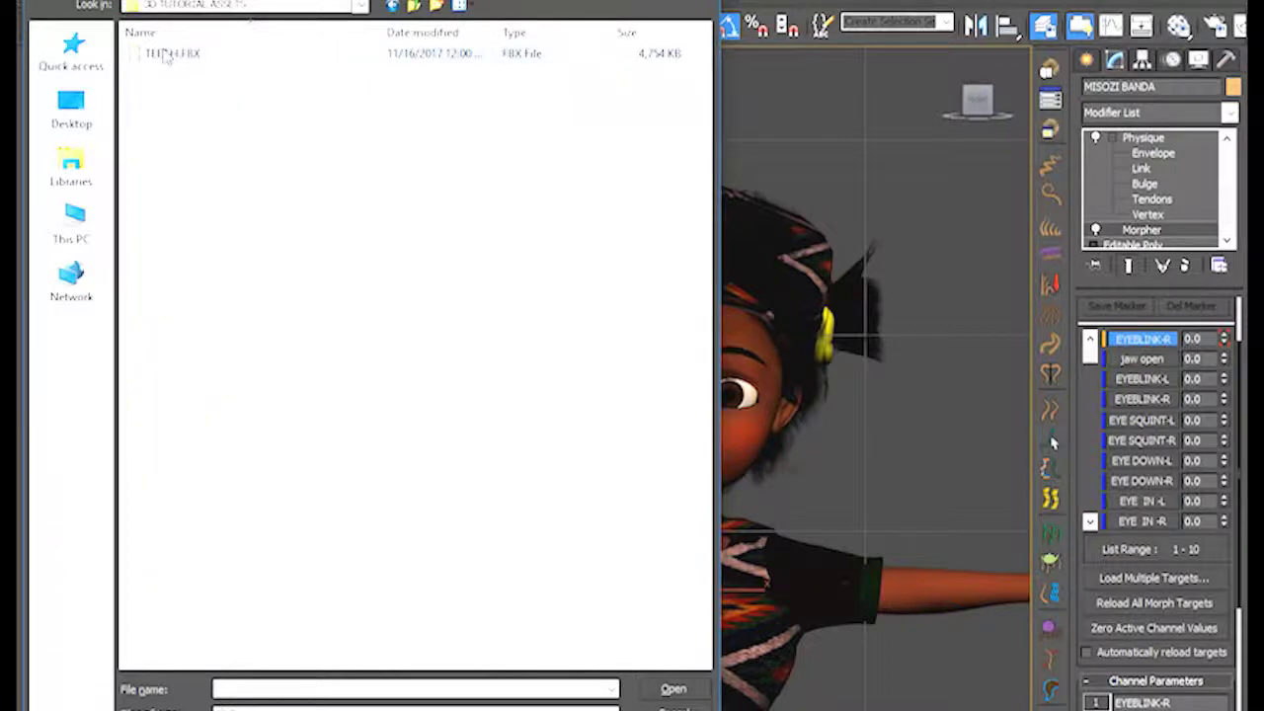
{"action": "left_click", "coordinate": [674, 691]}
{"action": "left_click", "coordinate": [701, 470]}
{"action": "left_click", "coordinate": [693, 483]}
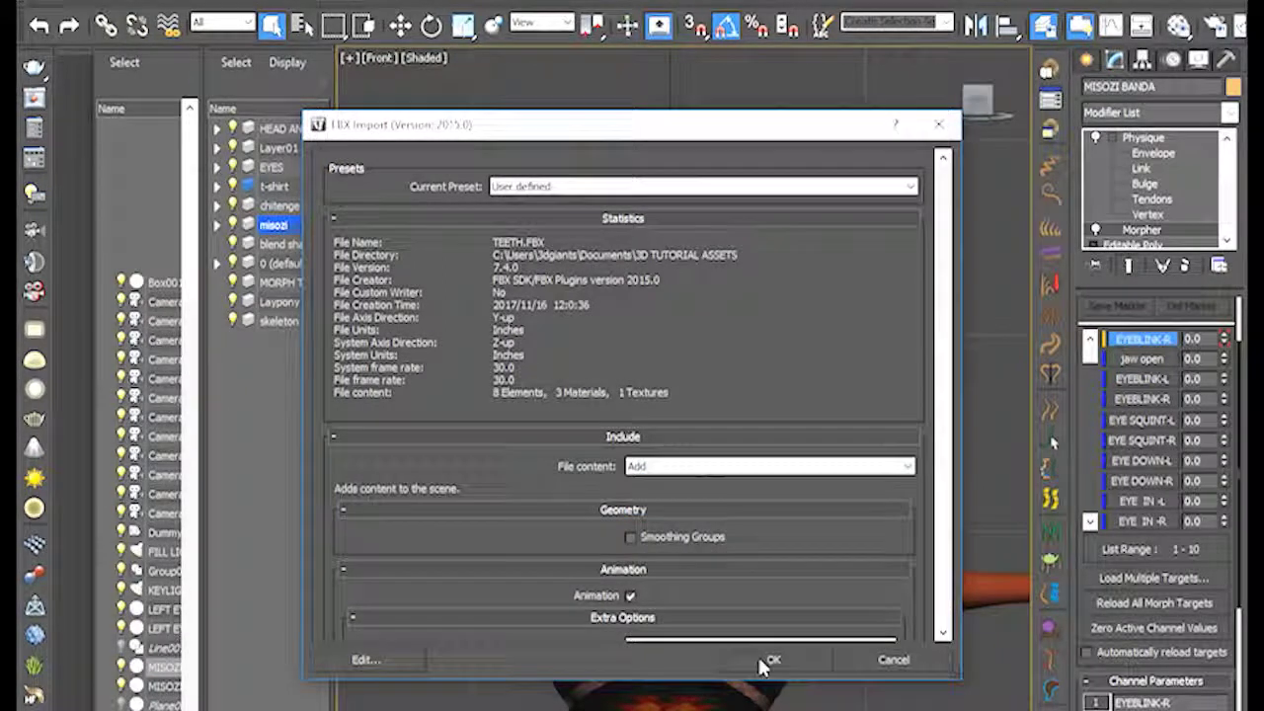
{"action": "left_click", "coordinate": [768, 659]}
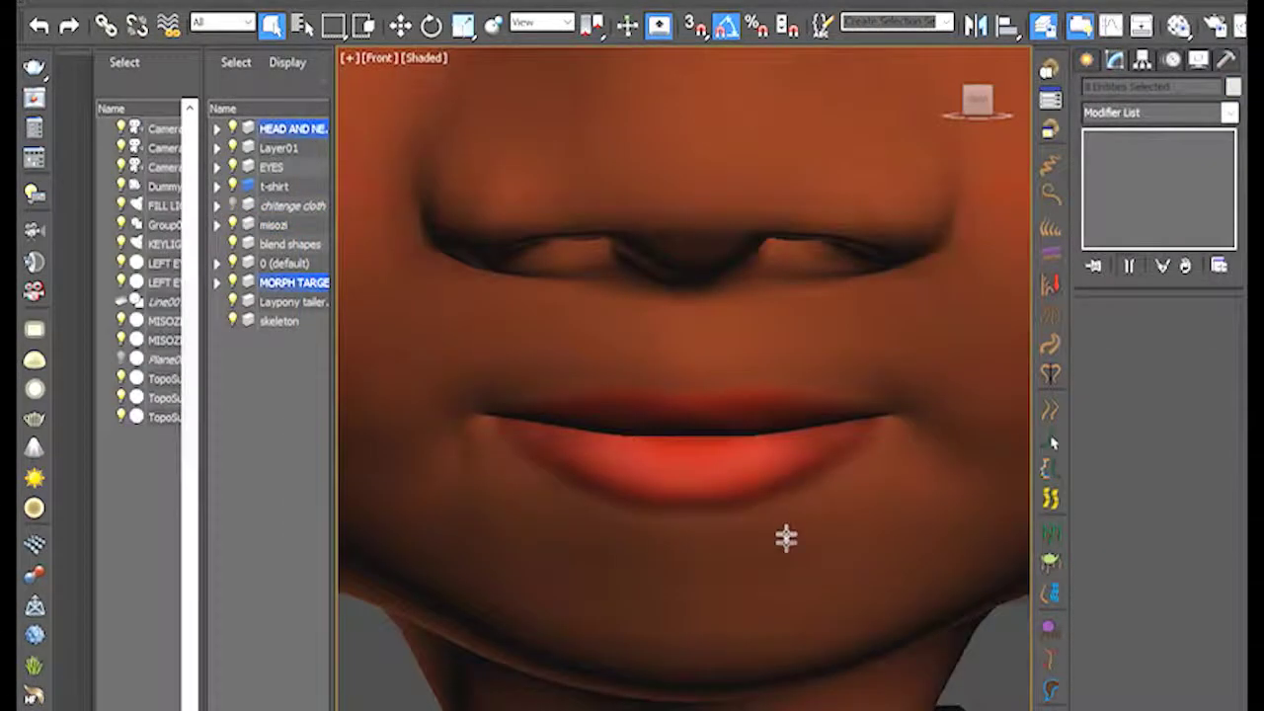
Show the scene in wireframe and select the lower teeth and tongue mesh with the Move tool.
{"action": "key", "text": "F3"}
{"action": "scroll", "coordinate": [783, 474], "scroll_direction": "down", "scroll_amount": 2}
{"action": "scroll", "coordinate": [783, 474], "scroll_direction": "up", "scroll_amount": 3}
{"action": "scroll", "coordinate": [789, 474], "scroll_direction": "up", "scroll_amount": 3}
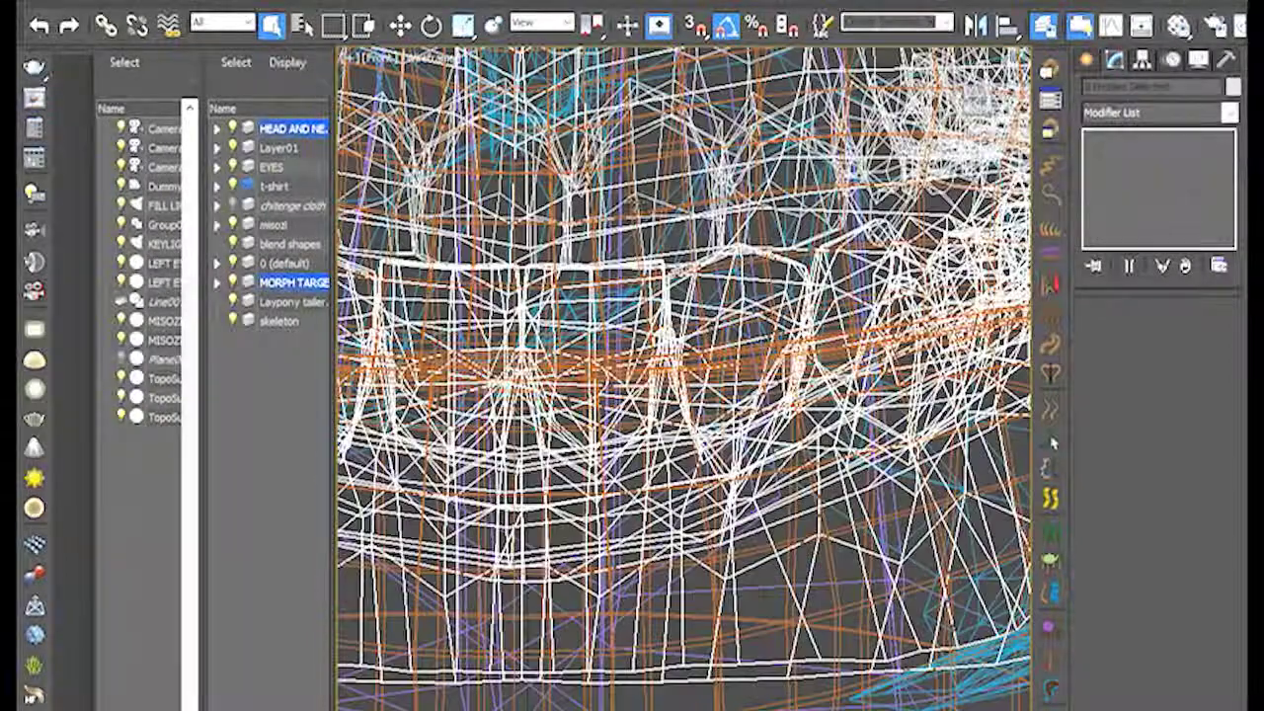
{"action": "left_click", "coordinate": [399, 25]}
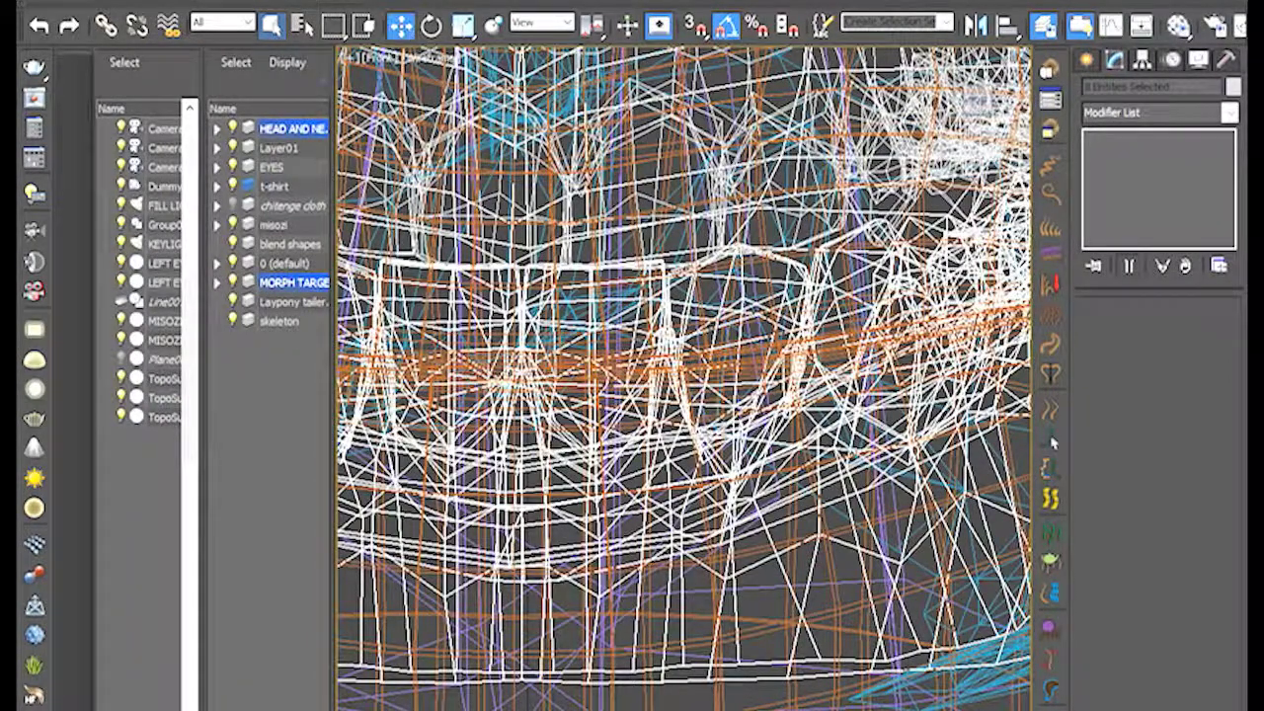
{"action": "left_click", "coordinate": [778, 267]}
{"action": "scroll", "coordinate": [719, 310], "scroll_direction": "down", "scroll_amount": 5}
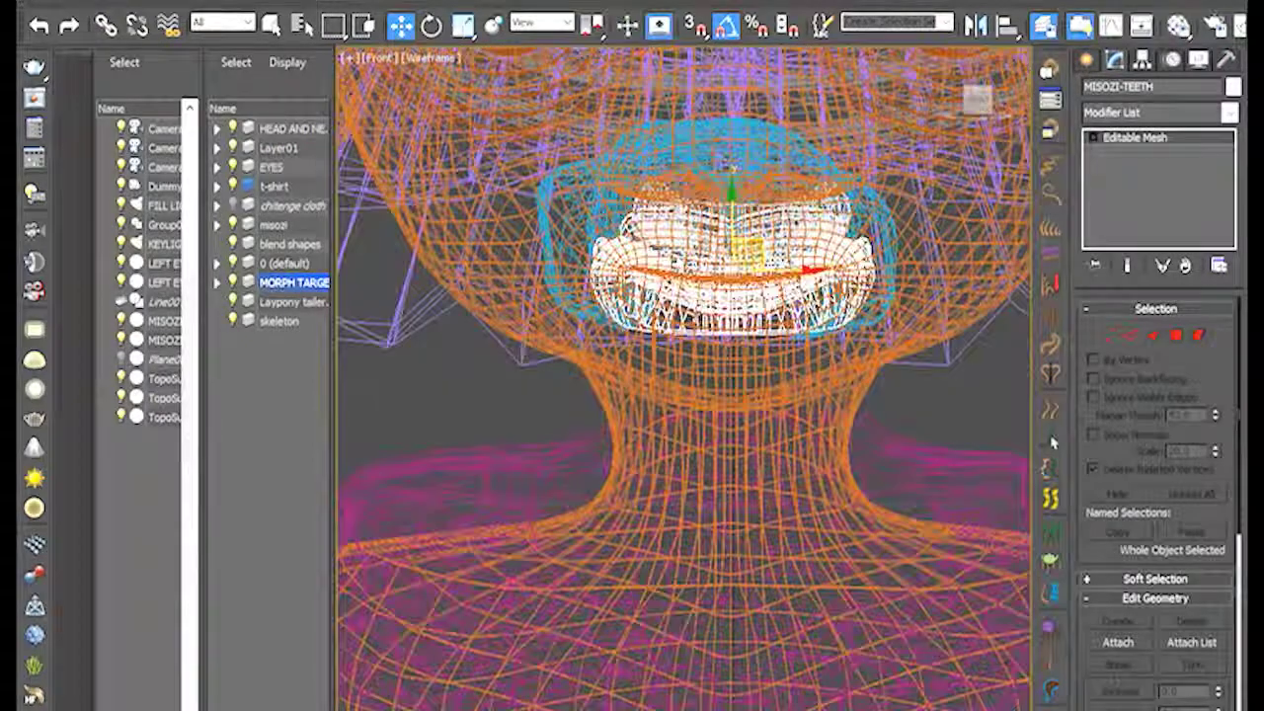
Inspect the shaded lower teeth and tongue by moving them sideways out of the head and back into the mouth.
{"action": "scroll", "coordinate": [683, 375], "scroll_direction": "down", "scroll_amount": 3}
{"action": "key", "text": "F3"}
{"action": "left_click_drag", "start_coordinate": [705, 361], "coordinate": [933, 355]}
{"action": "scroll", "coordinate": [951, 375], "scroll_direction": "up", "scroll_amount": 6}
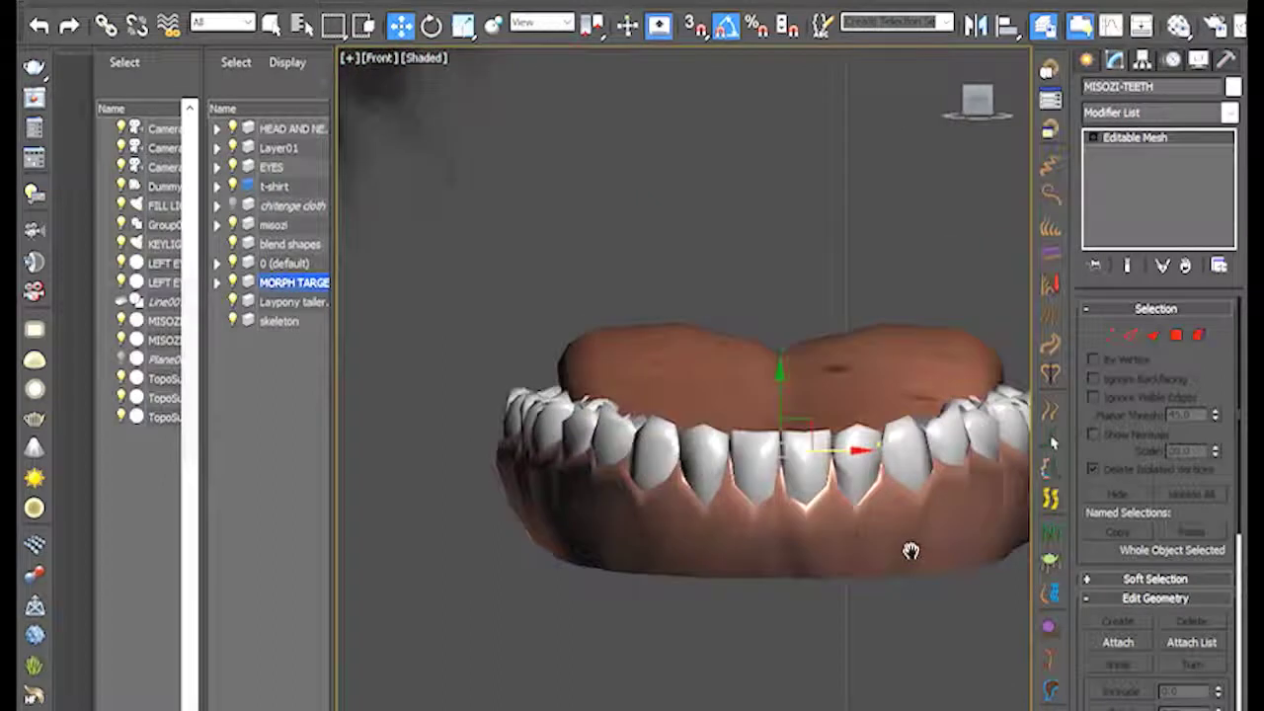
{"action": "scroll", "coordinate": [916, 529], "scroll_direction": "down", "scroll_amount": 5}
{"action": "scroll", "coordinate": [915, 528], "scroll_direction": "down", "scroll_amount": 4}
{"action": "left_click_drag", "start_coordinate": [969, 454], "coordinate": [832, 429]}
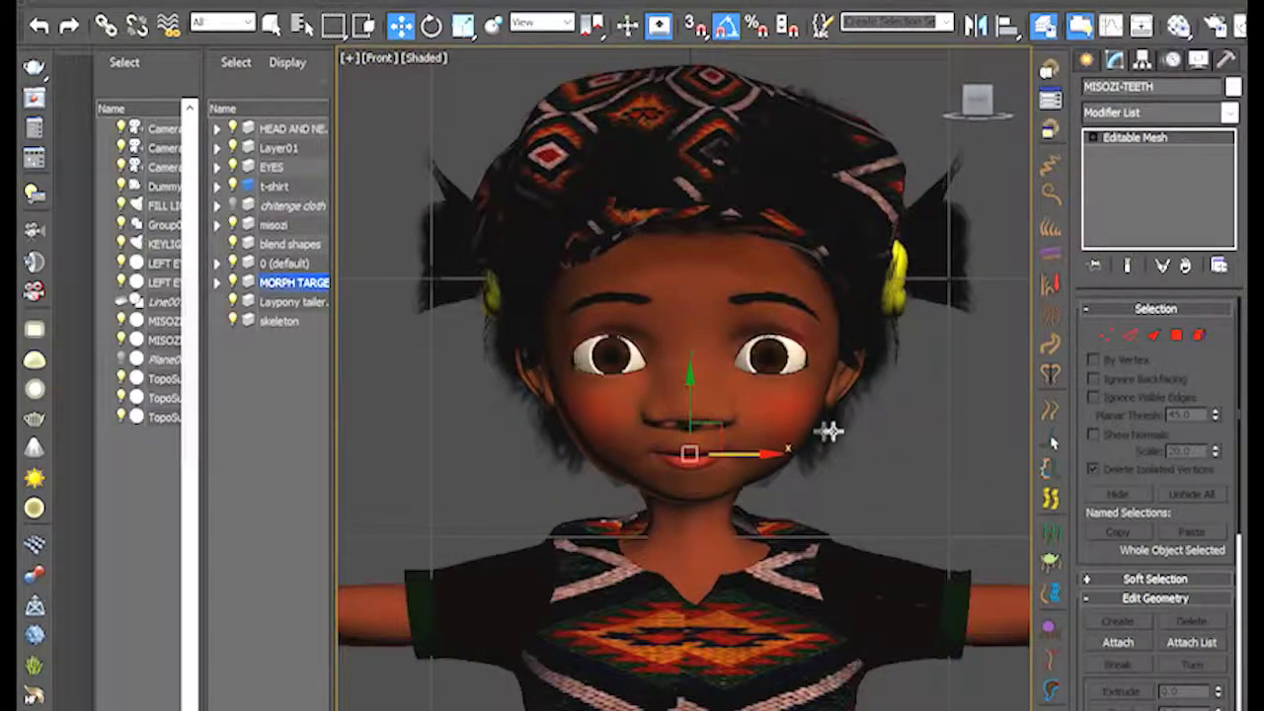
Isolate the lower teeth and tongue in wireframe and display them from the Left view.
{"action": "key", "text": "F3"}
{"action": "scroll", "coordinate": [733, 455], "scroll_direction": "up", "scroll_amount": 4}
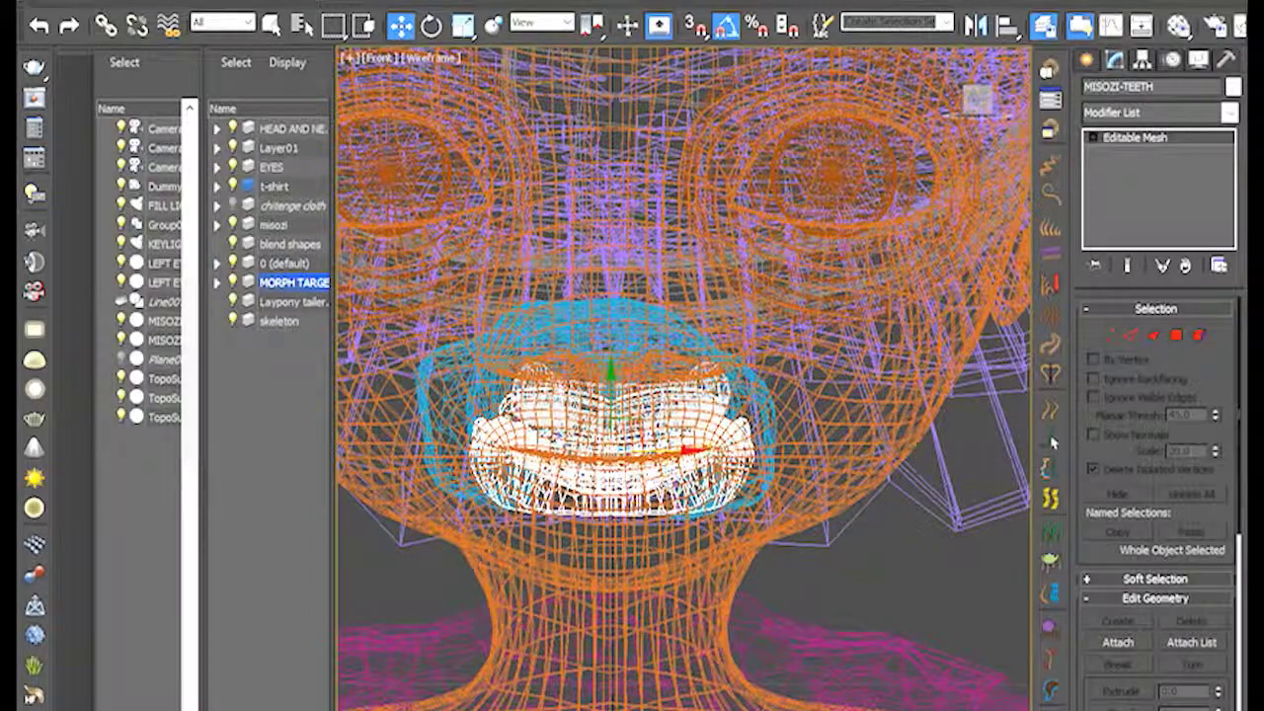
{"action": "key", "text": "alt+q"}
{"action": "middle_click_drag", "start_coordinate": [919, 286], "coordinate": [902, 439], "text": "alt"}
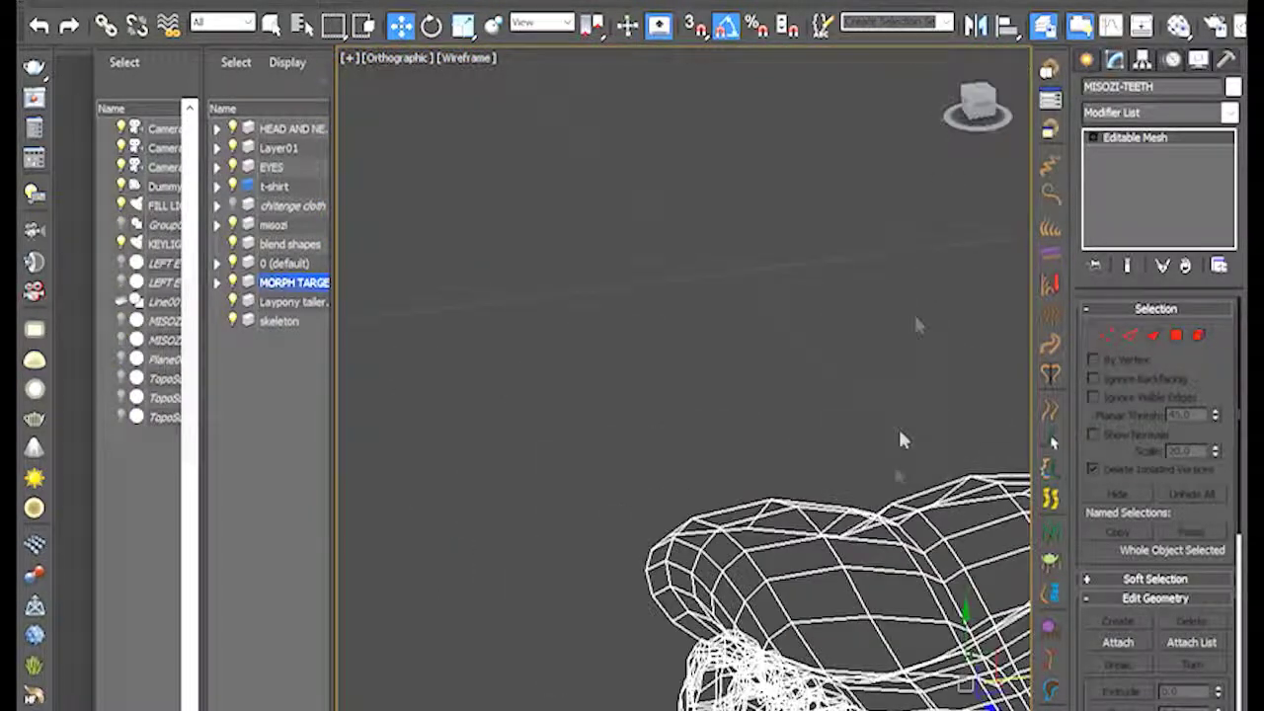
{"action": "key", "text": "z"}
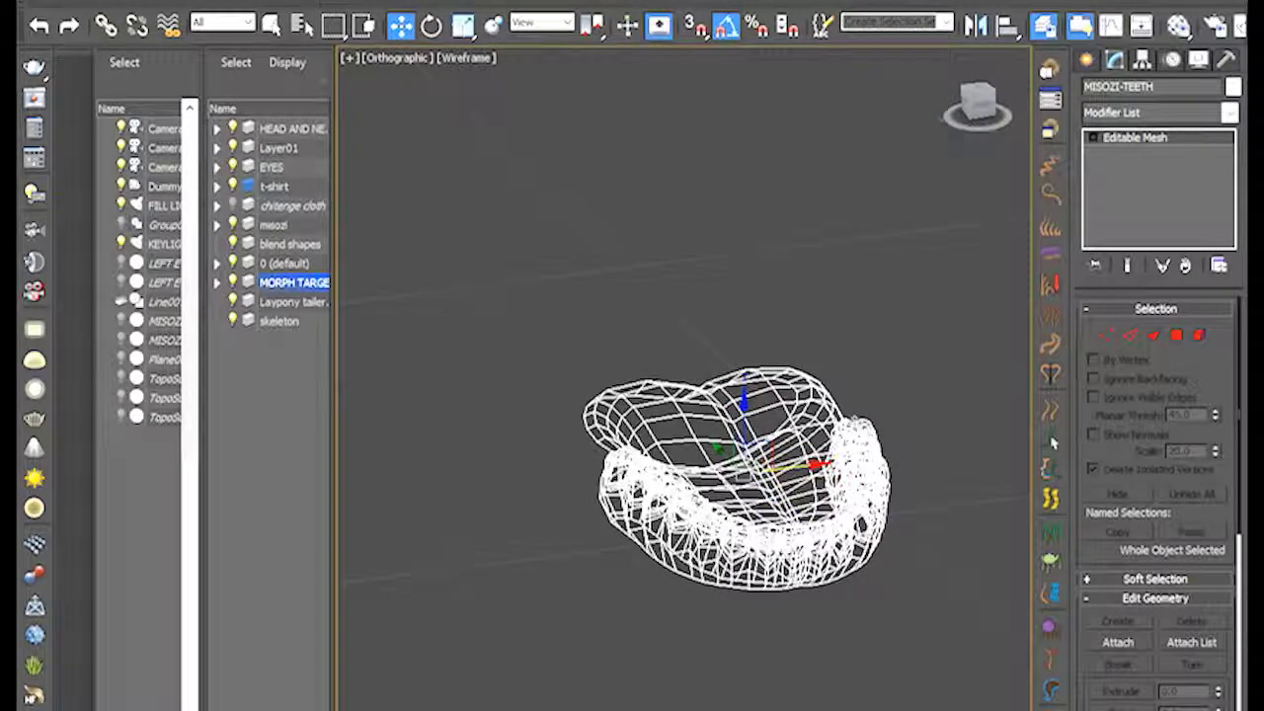
{"action": "key", "text": "l"}
{"action": "scroll", "coordinate": [691, 320], "scroll_direction": "up", "scroll_amount": 6}
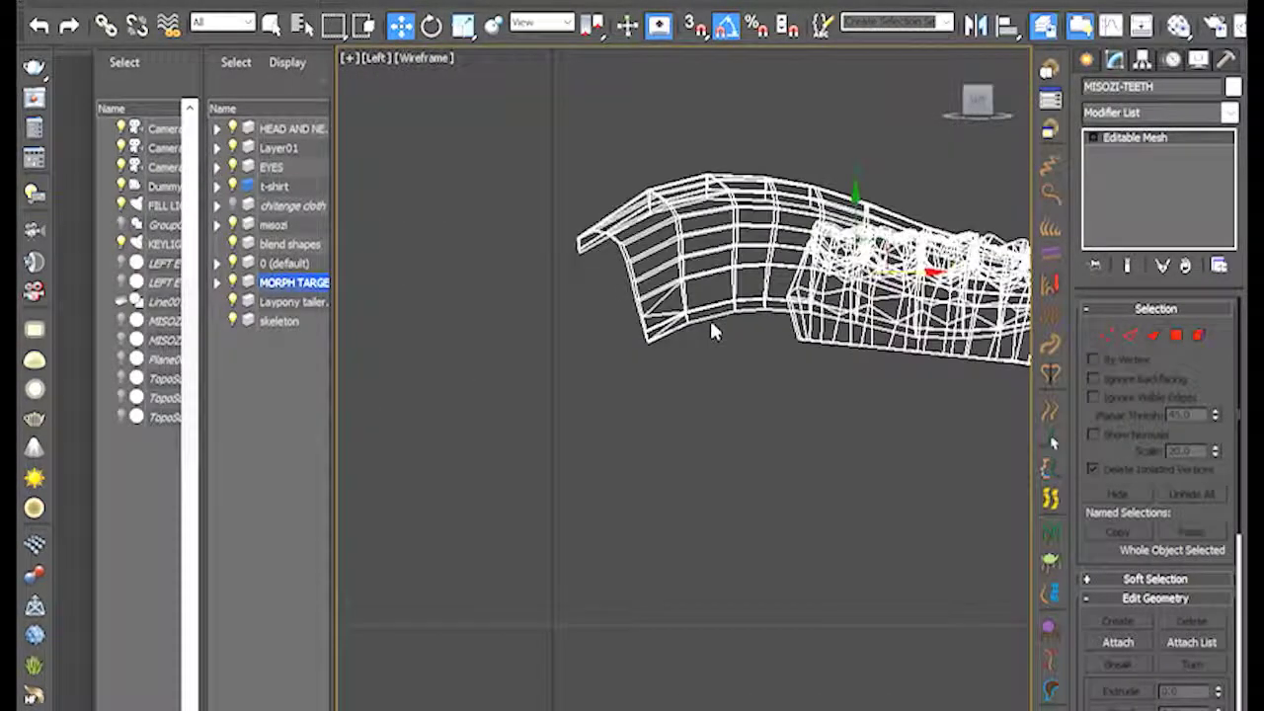
{"action": "middle_click_drag", "start_coordinate": [712, 323], "coordinate": [559, 405]}
Try rotating the lower teeth about their current pivot in the side view, and undo the rotation.
{"action": "left_click", "coordinate": [431, 23]}
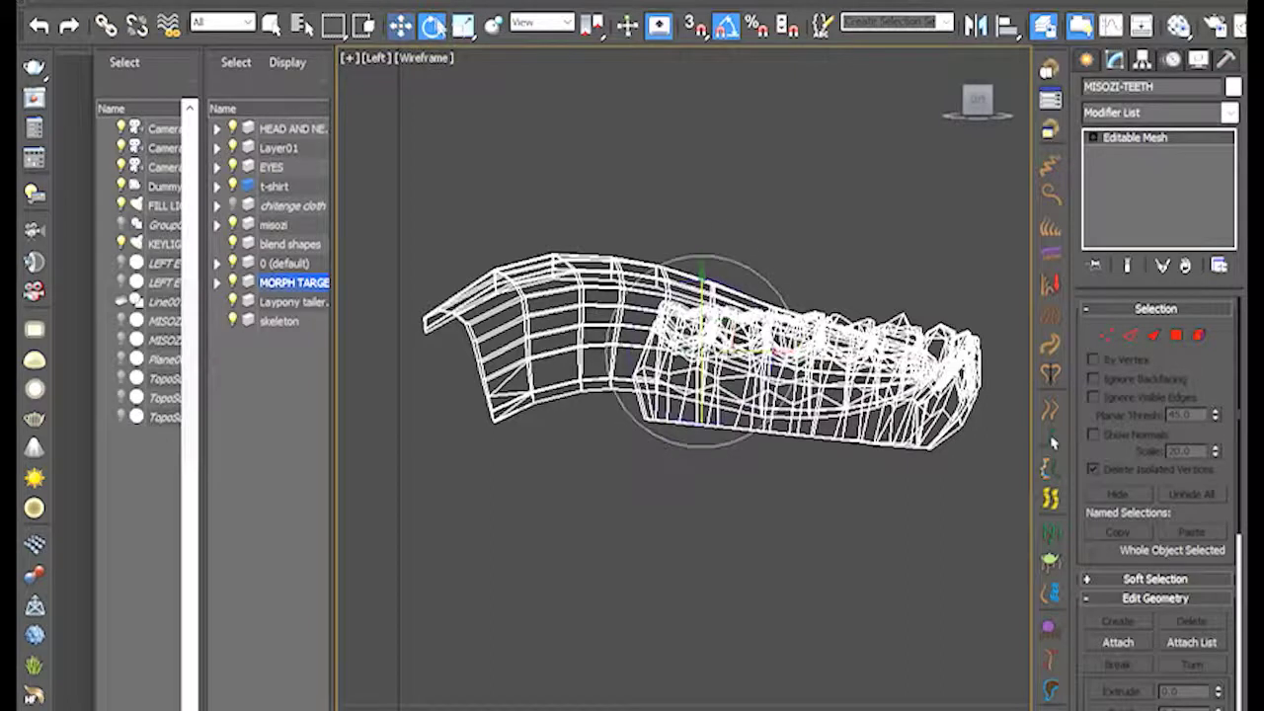
{"action": "left_click_drag", "start_coordinate": [742, 291], "coordinate": [768, 312]}
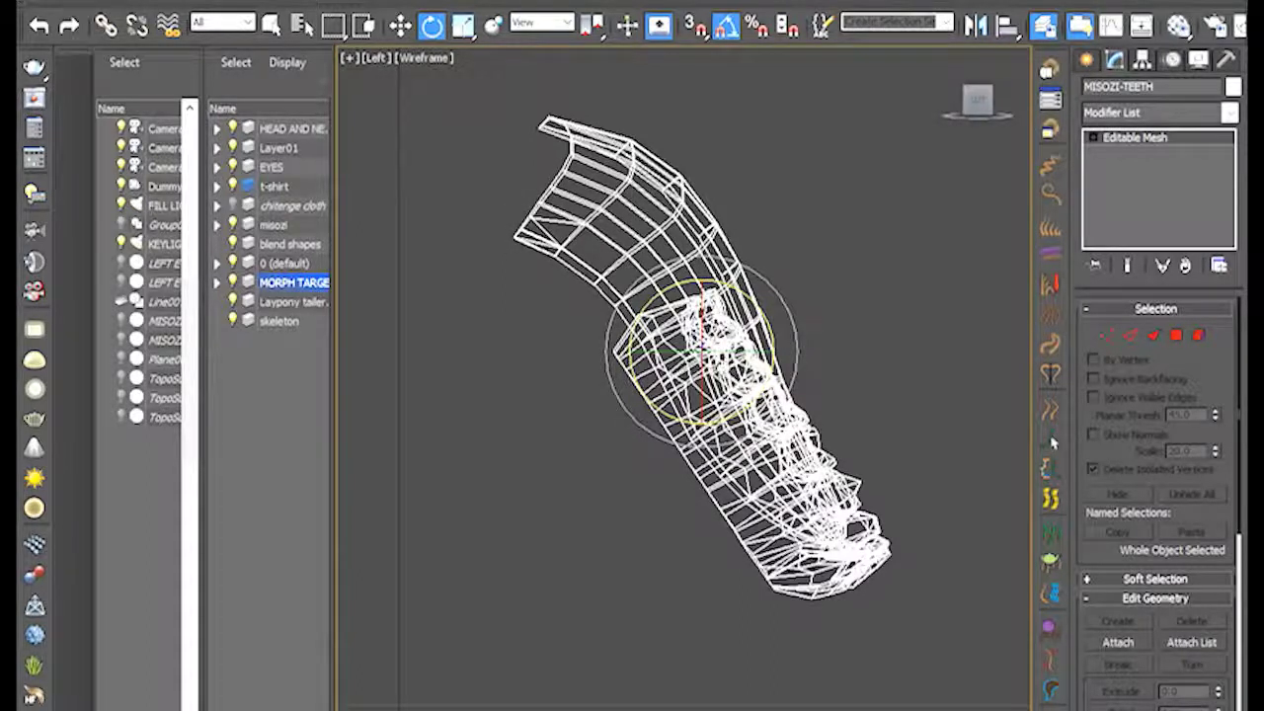
{"action": "key", "text": "ctrl+z"}
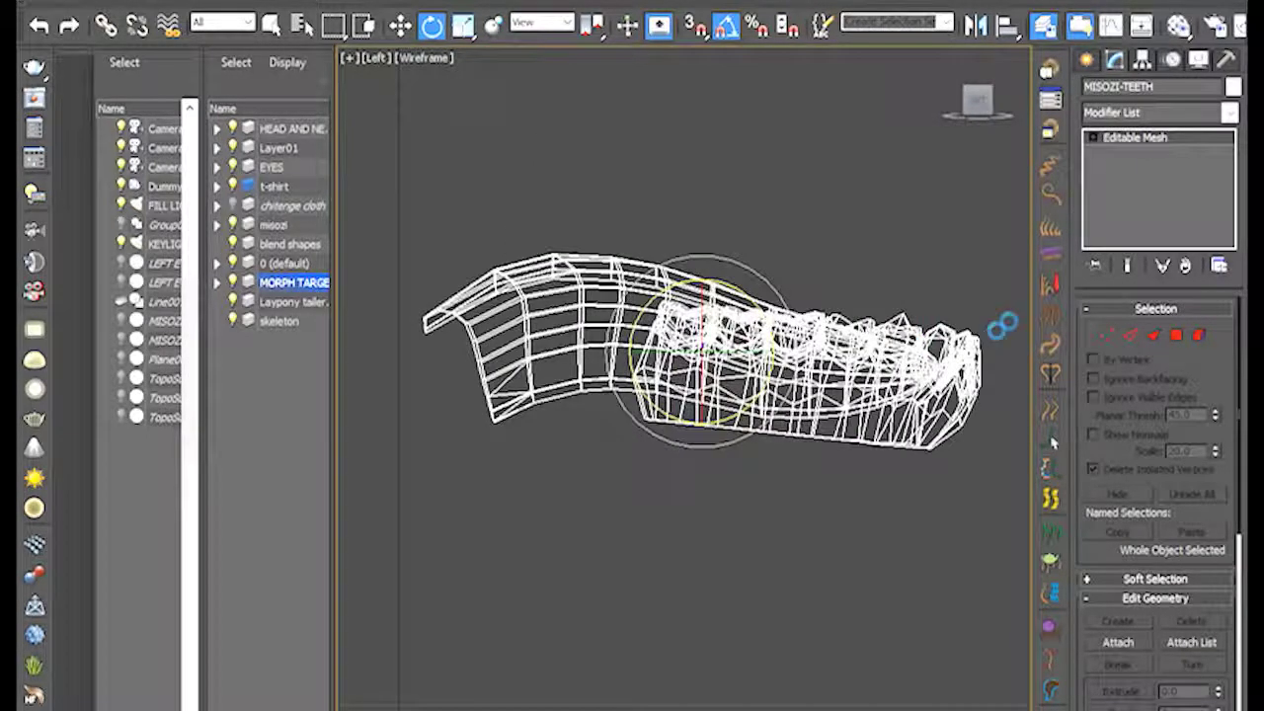
Move only the lower teeth's pivot to the back of the tongue, checking its placement from the top and front.
{"action": "left_click", "coordinate": [1142, 61]}
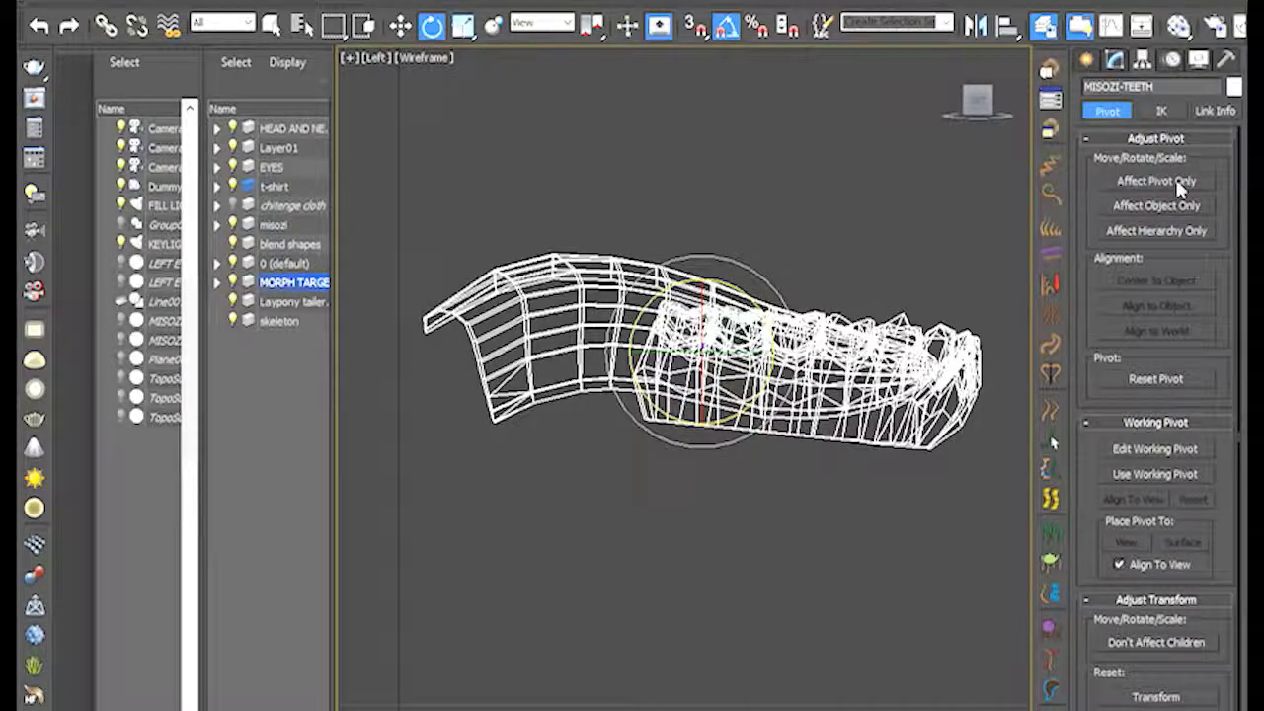
{"action": "left_click", "coordinate": [1174, 185]}
{"action": "left_click", "coordinate": [402, 27]}
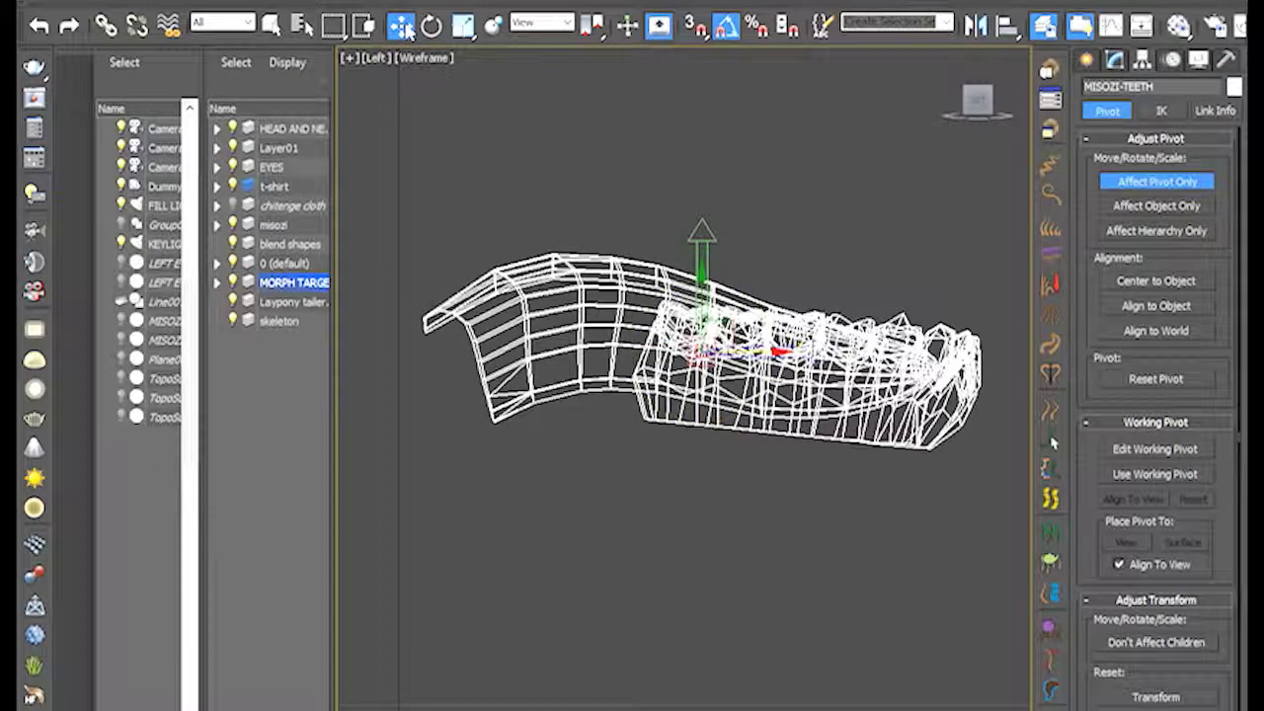
{"action": "left_click_drag", "start_coordinate": [770, 352], "coordinate": [676, 352]}
{"action": "left_click_drag", "start_coordinate": [592, 348], "coordinate": [543, 347]}
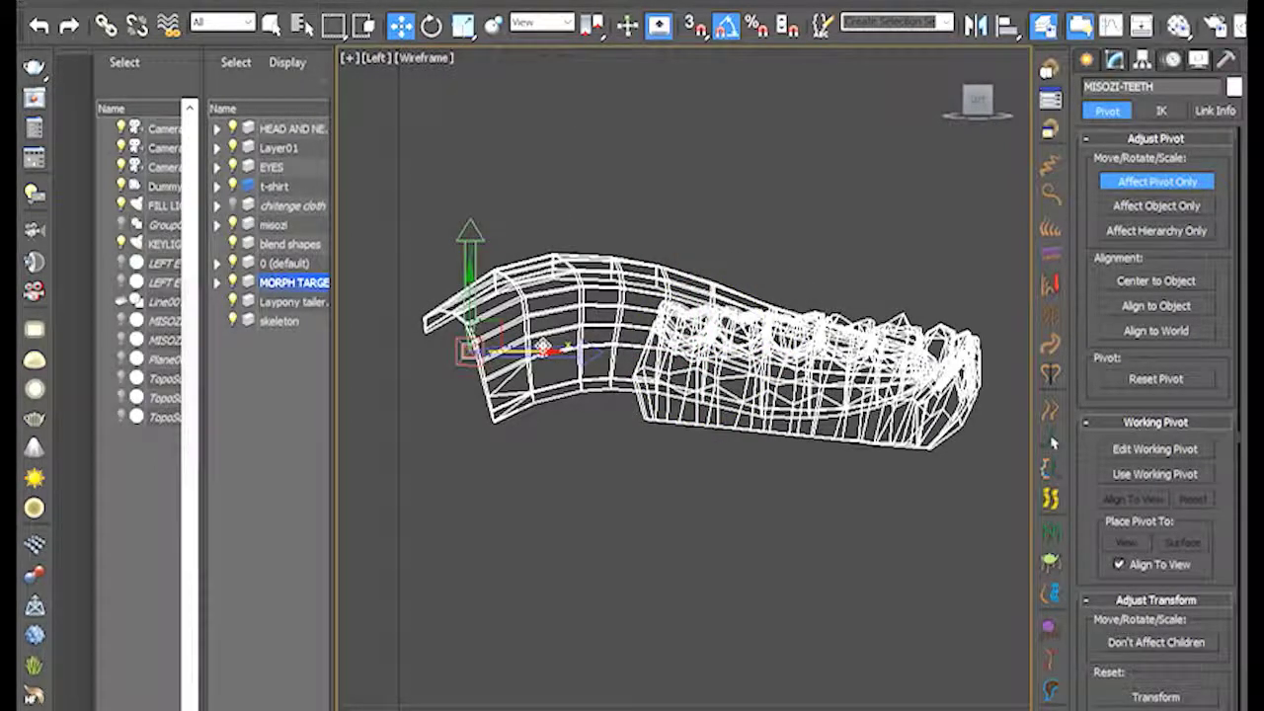
{"action": "key", "text": "t"}
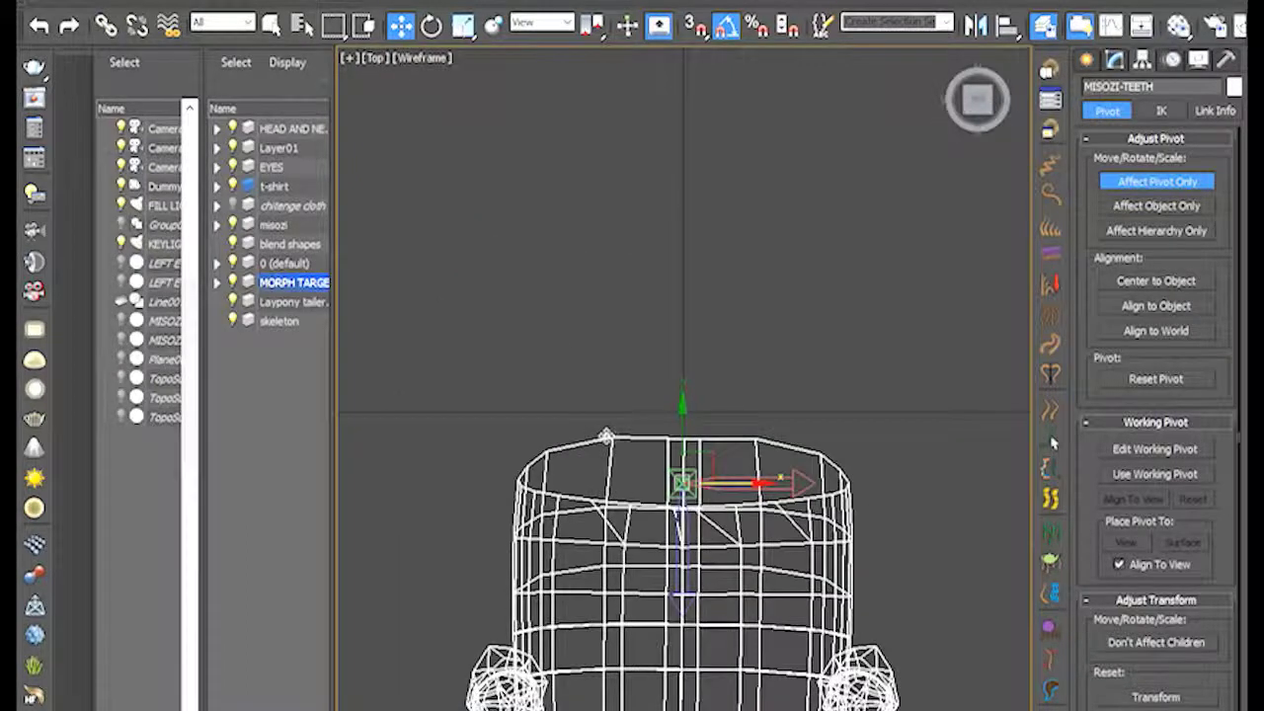
{"action": "key", "text": "z"}
{"action": "key", "text": "f"}
{"action": "scroll", "coordinate": [737, 405], "scroll_direction": "up", "scroll_amount": 5}
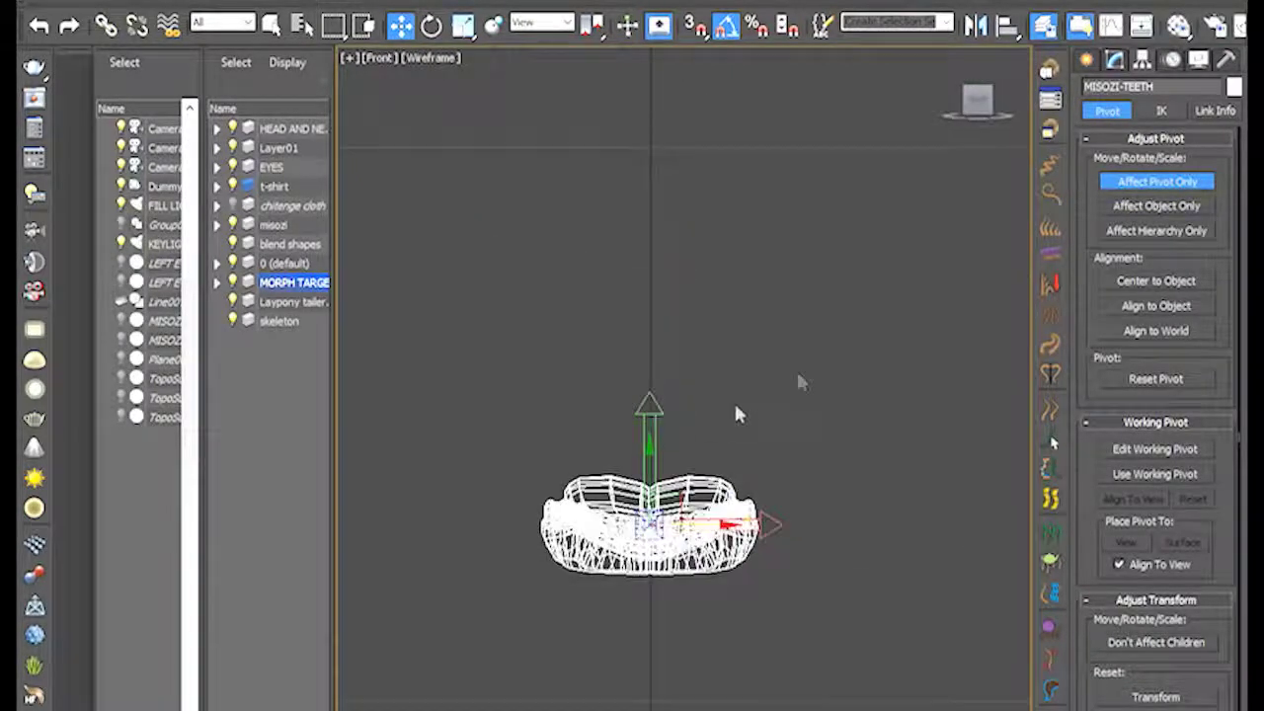
{"action": "key", "text": "l"}
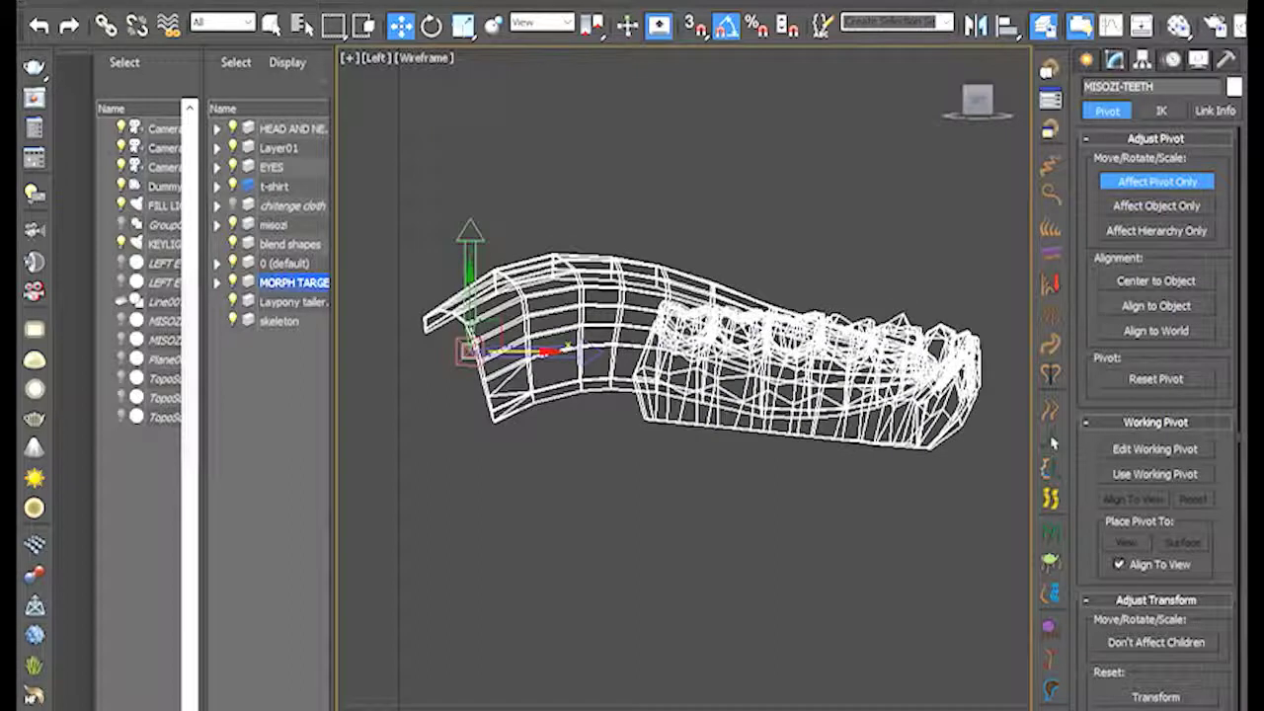
{"action": "left_click", "coordinate": [1145, 186]}
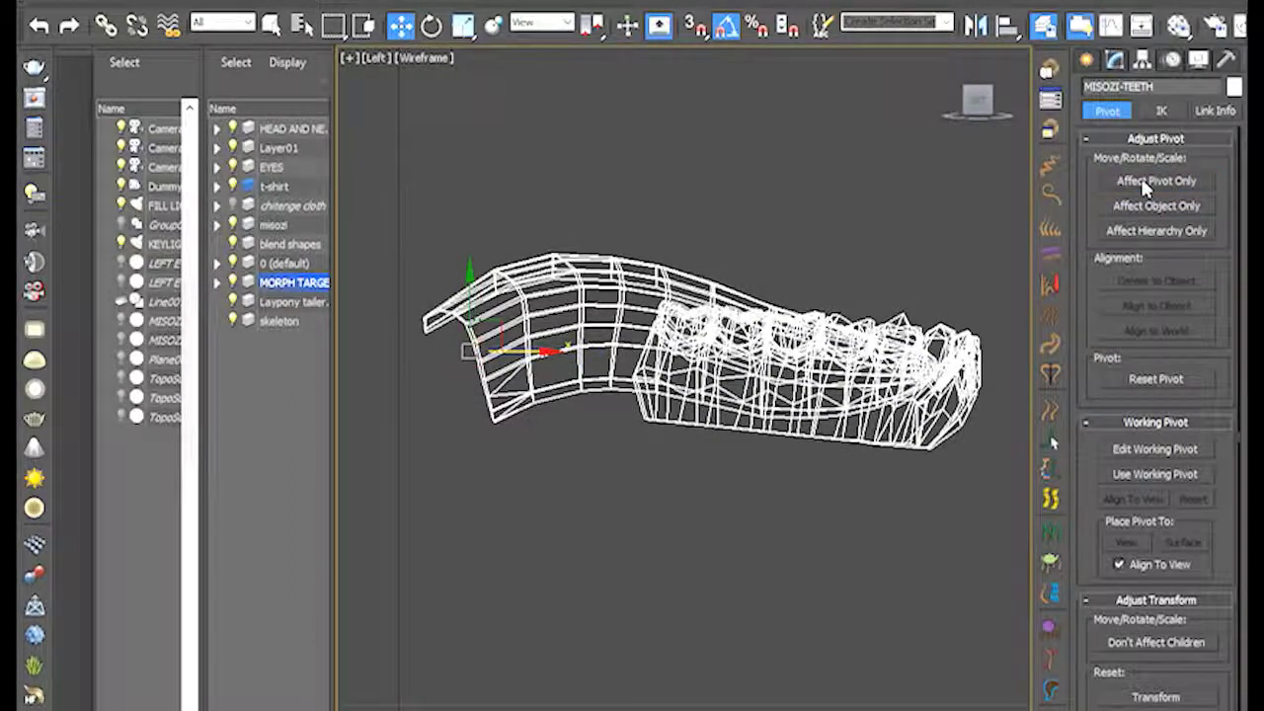
Test the opening and closing rotation of the lower teeth about the relocated pivot, and undo it.
{"action": "left_click", "coordinate": [432, 24]}
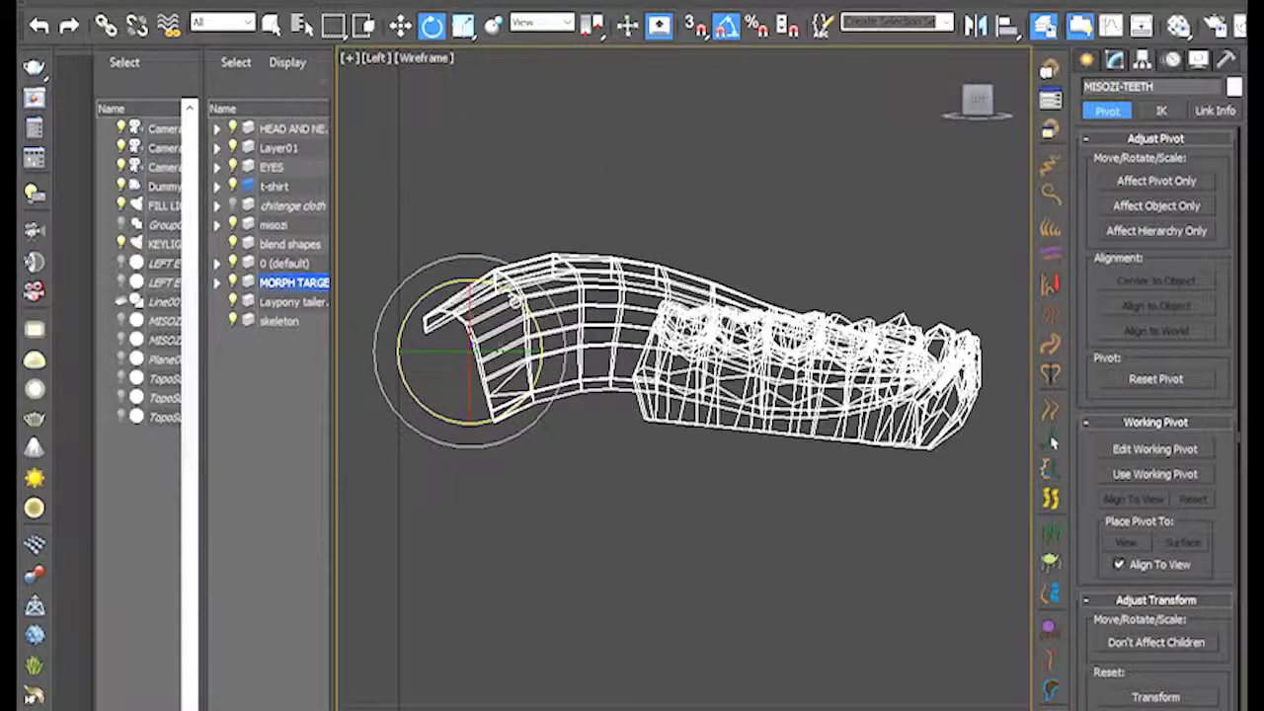
{"action": "left_click_drag", "start_coordinate": [514, 301], "coordinate": [542, 319]}
{"action": "left_click_drag", "start_coordinate": [545, 366], "coordinate": [538, 255]}
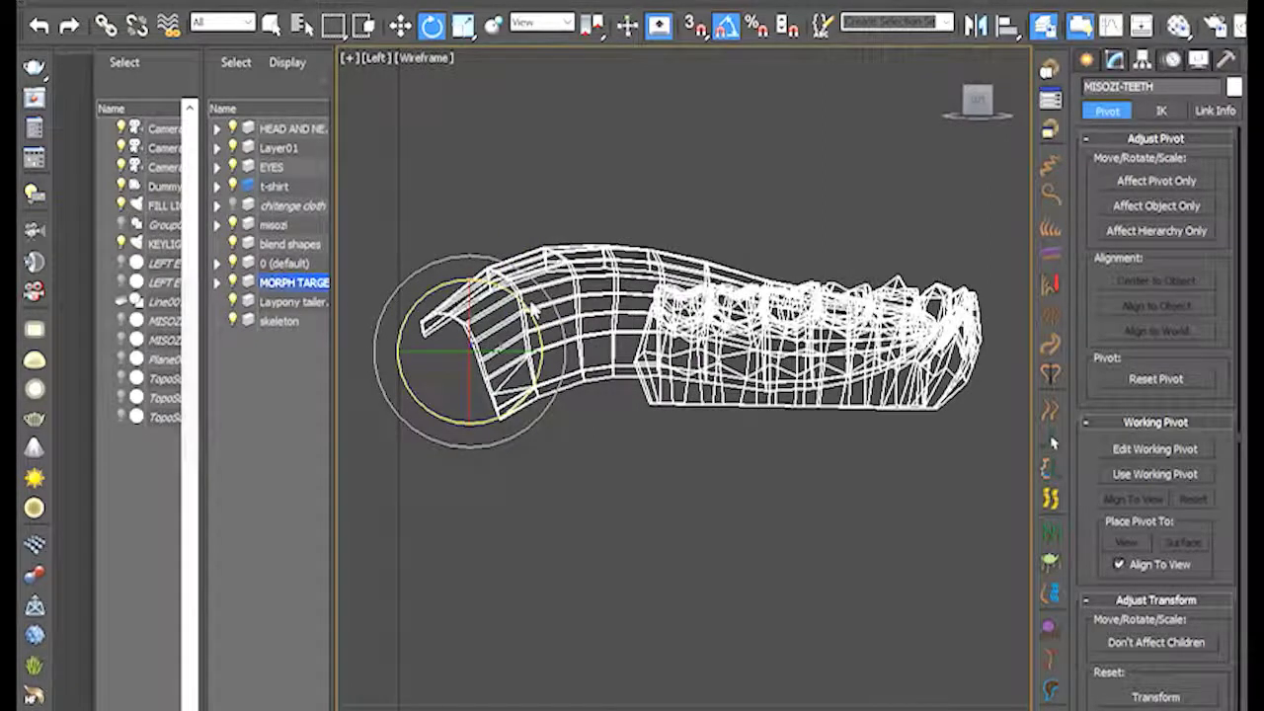
{"action": "key", "text": "ctrl+z"}
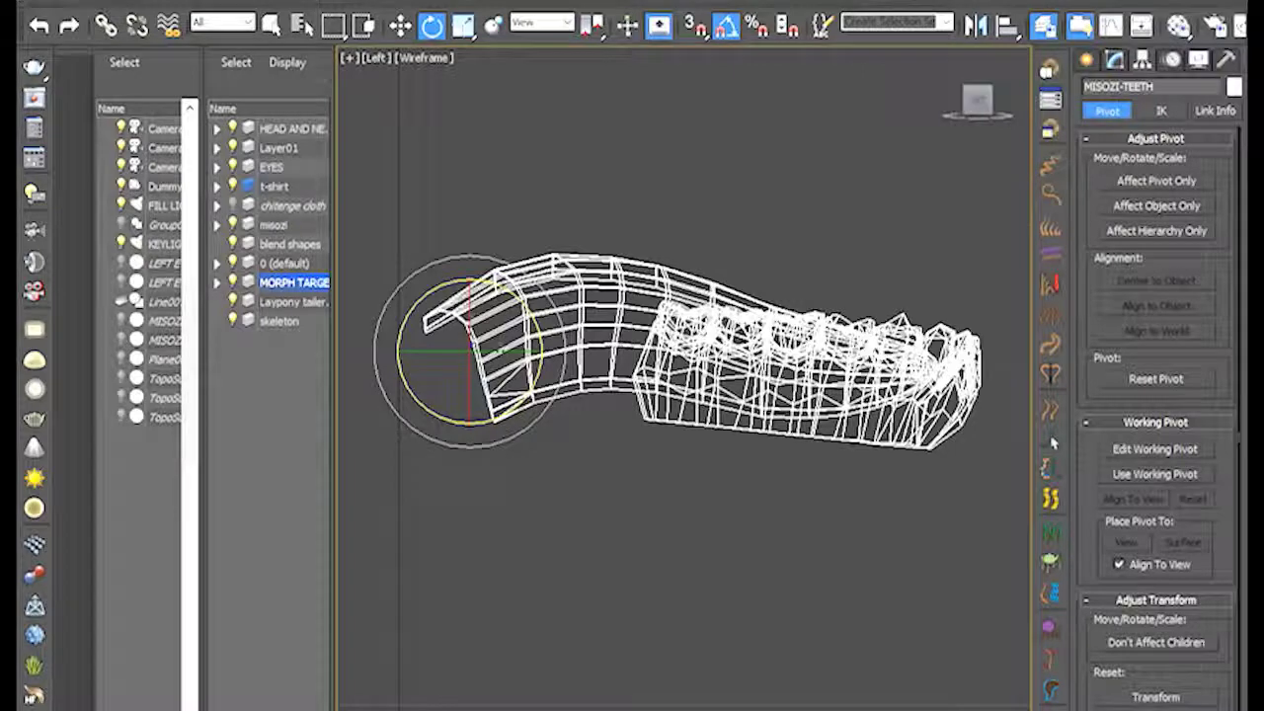
End the isolation of the lower teeth and return to a shaded Front view of the whole character.
{"action": "key", "text": "alt+q"}
{"action": "scroll", "coordinate": [679, 550], "scroll_direction": "down", "scroll_amount": 2}
{"action": "scroll", "coordinate": [869, 380], "scroll_direction": "up", "scroll_amount": 1}
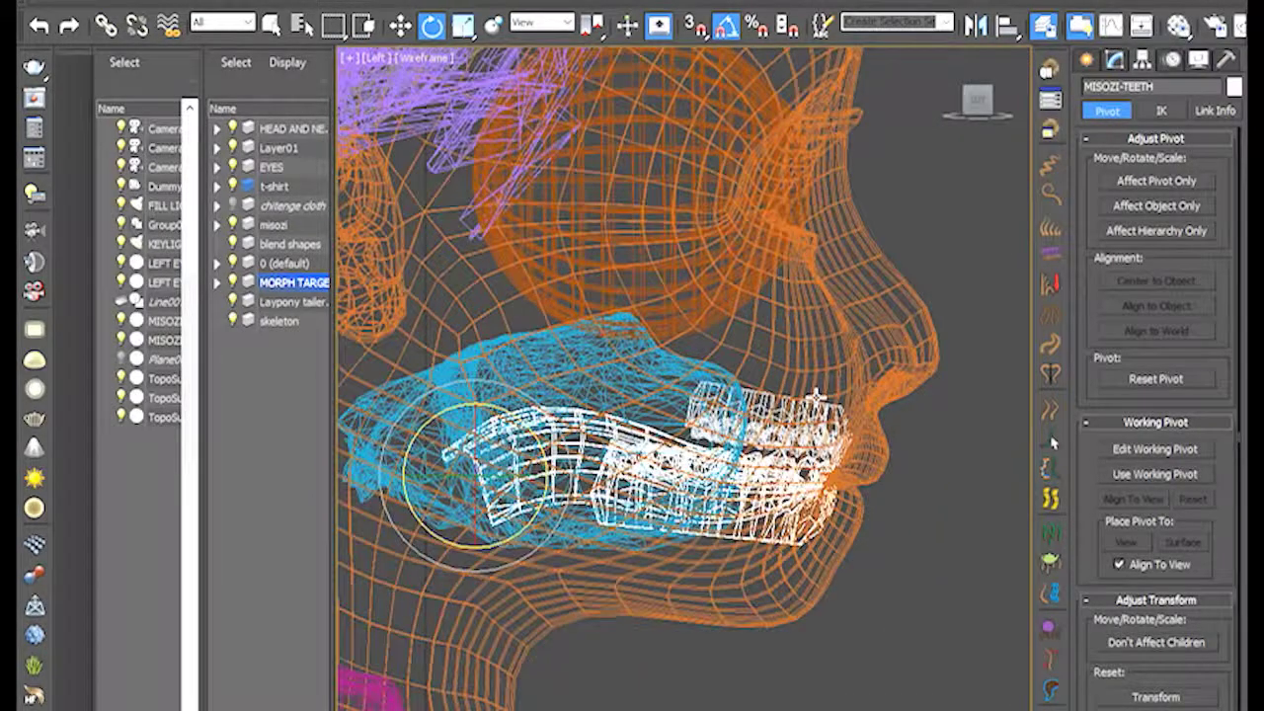
{"action": "key", "text": "f"}
{"action": "scroll", "coordinate": [682, 375], "scroll_direction": "down", "scroll_amount": 2}
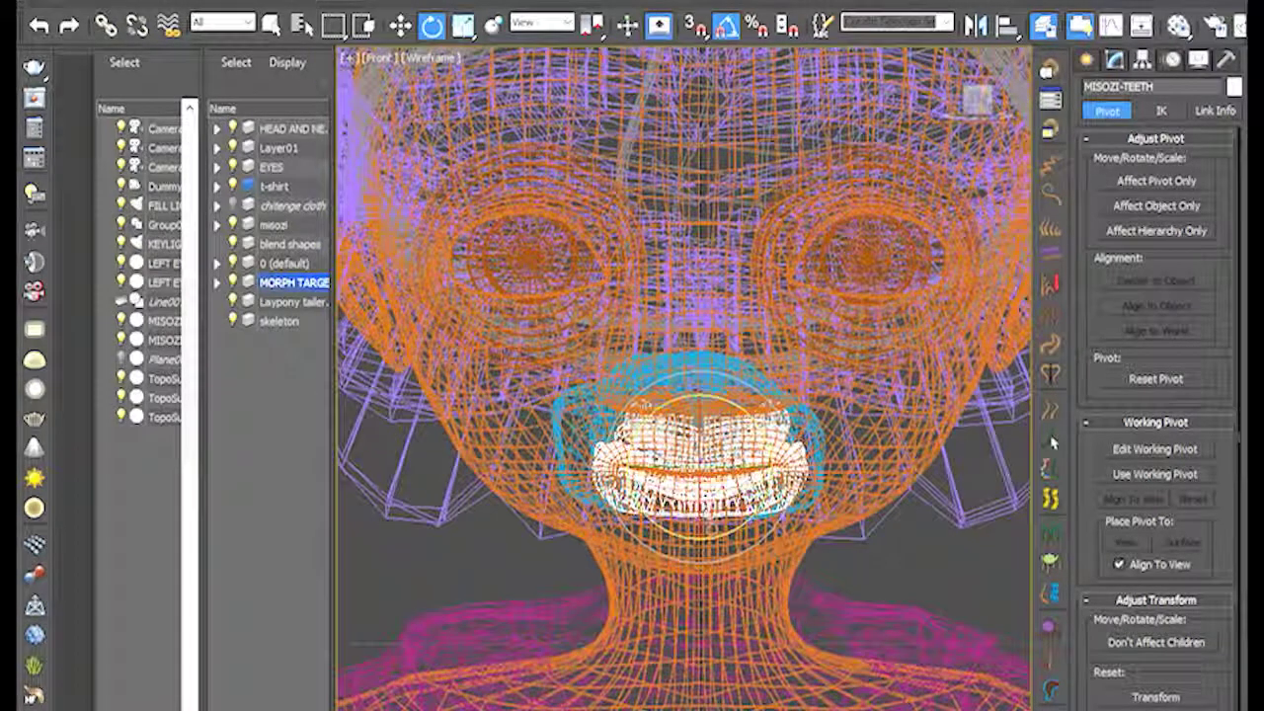
{"action": "key", "text": "F3"}
{"action": "scroll", "coordinate": [682, 375], "scroll_direction": "up", "scroll_amount": 2}
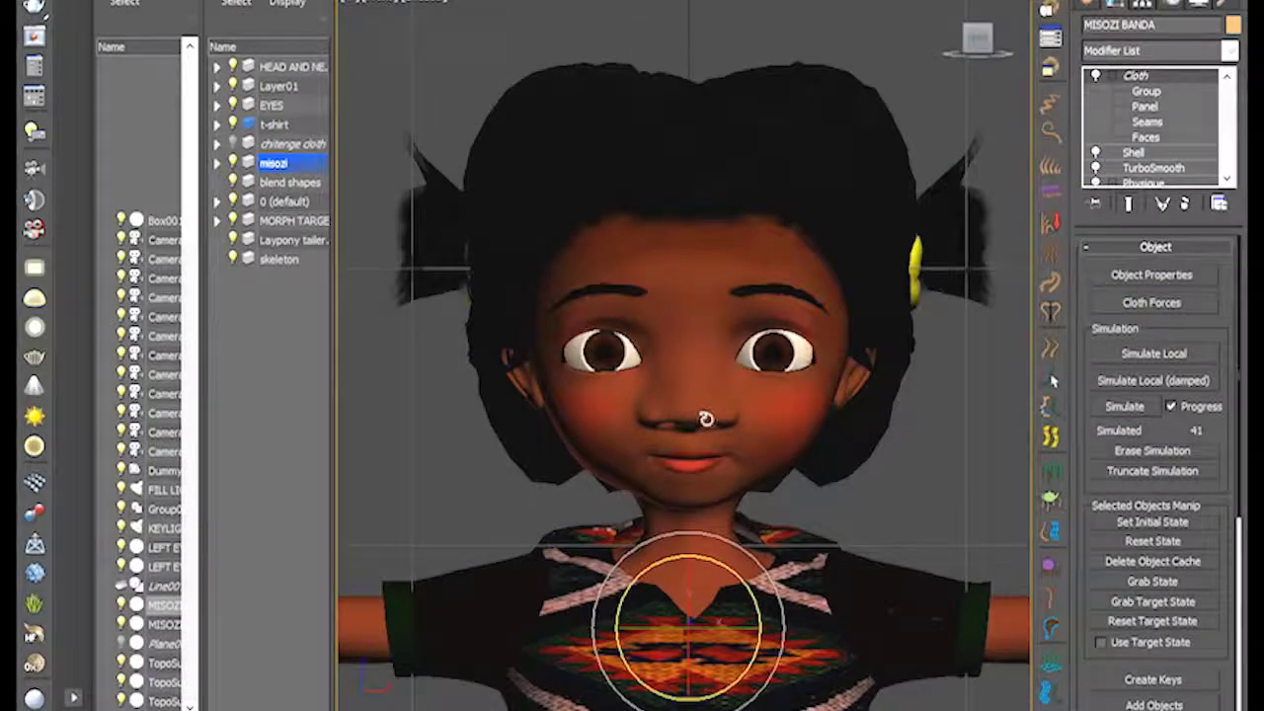
Start wiring parameters from the character mesh's jaw open morph channel and pick a target inside the mouth to open Parameter Wiring.
{"action": "right_click", "coordinate": [762, 401]}
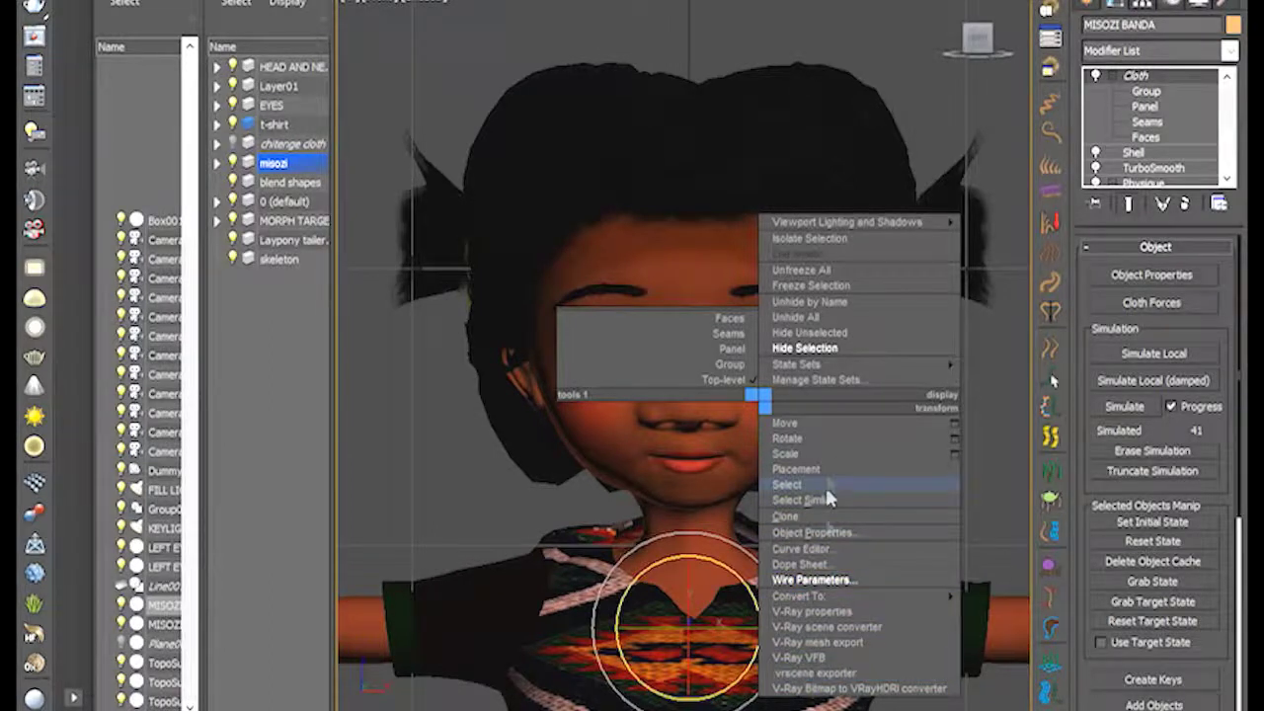
{"action": "left_click", "coordinate": [826, 581]}
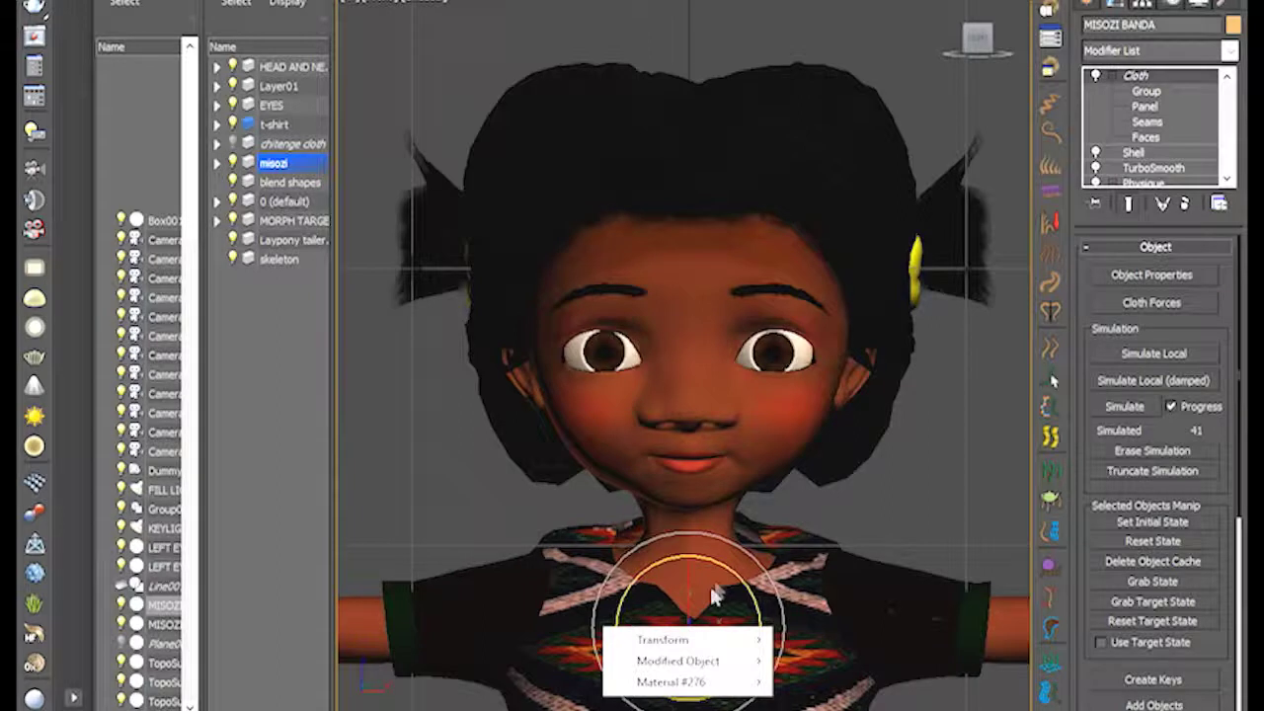
{"action": "mouse_move", "coordinate": [710, 664]}
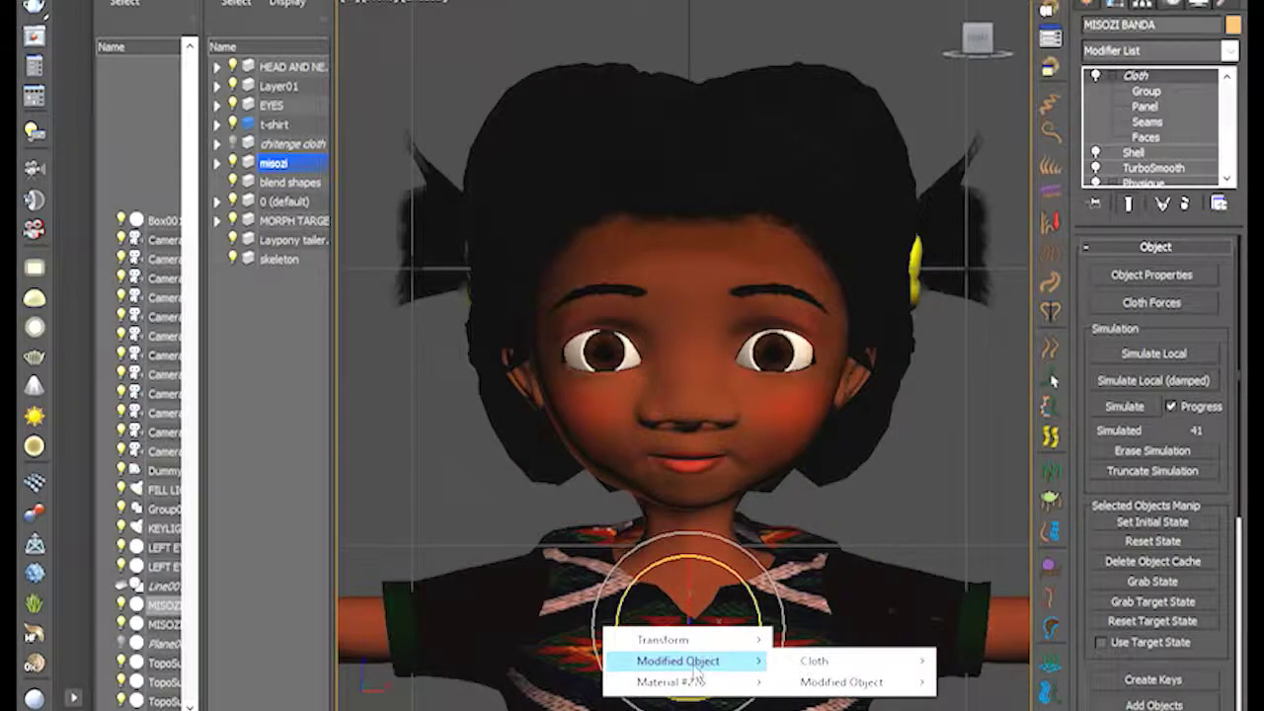
{"action": "mouse_move", "coordinate": [875, 685]}
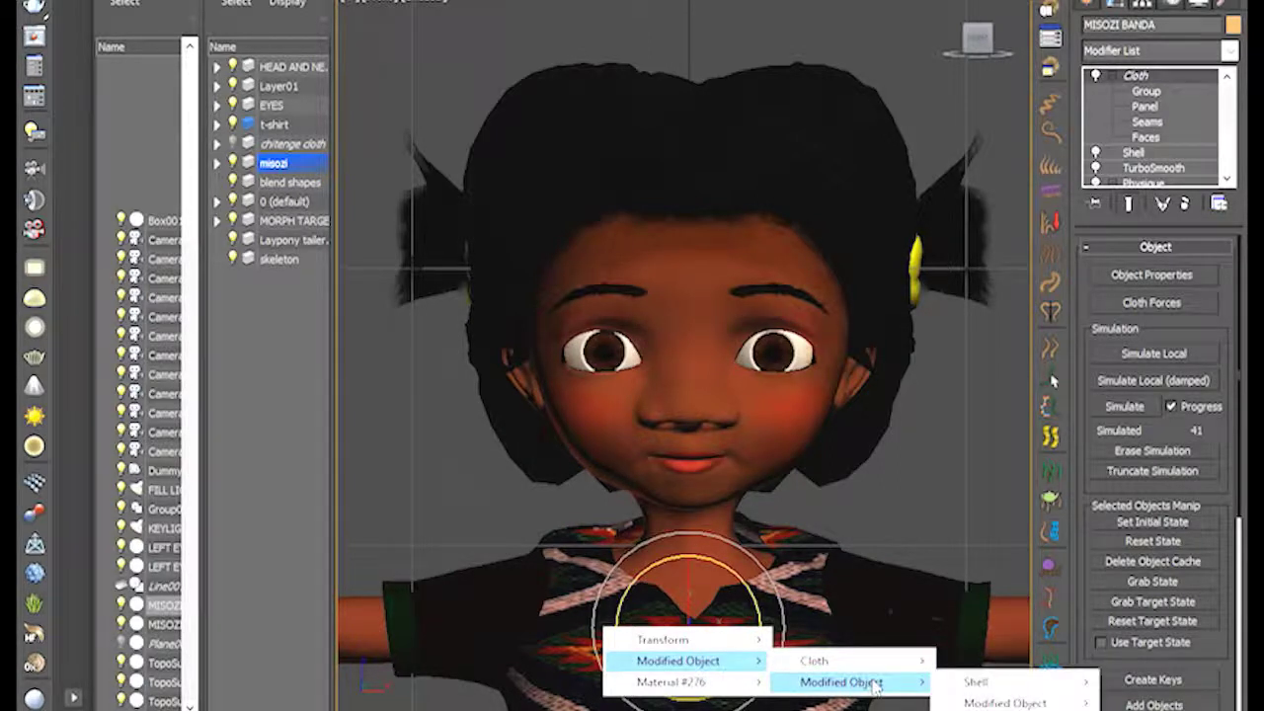
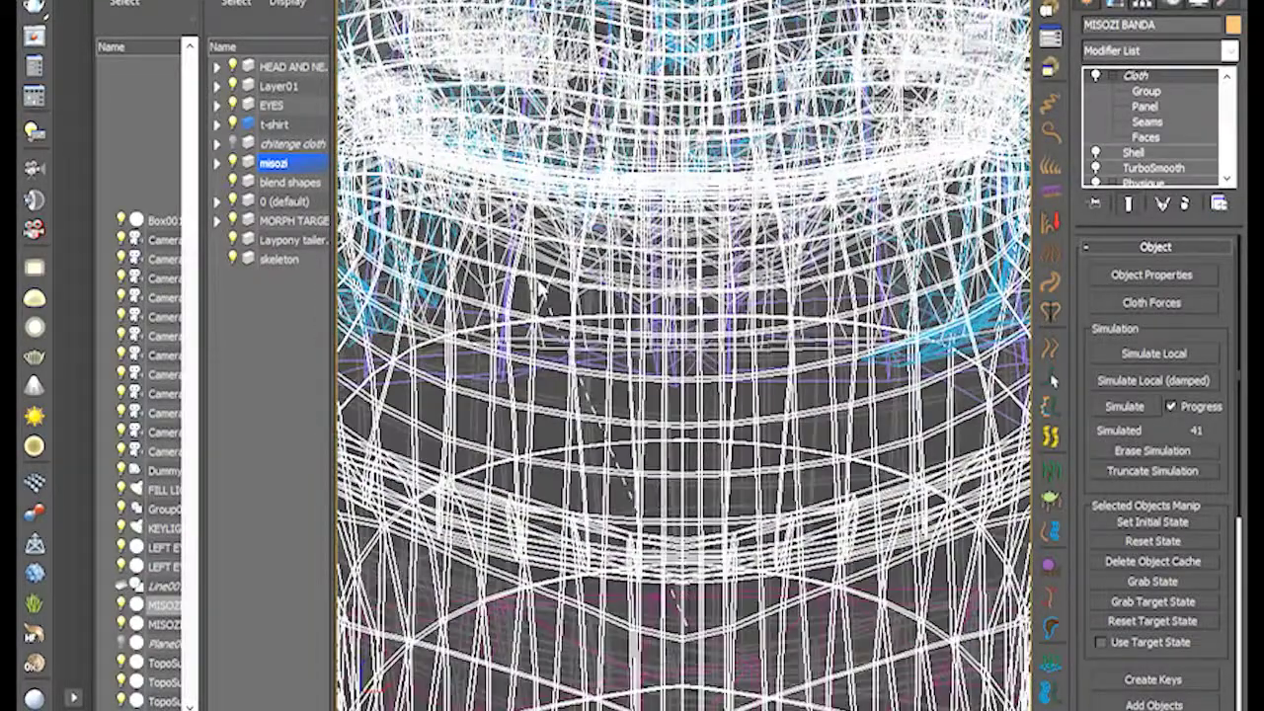
{"action": "scroll", "coordinate": [536, 278], "scroll_direction": "up", "scroll_amount": 4}
{"action": "scroll", "coordinate": [568, 339], "scroll_direction": "up", "scroll_amount": 2}
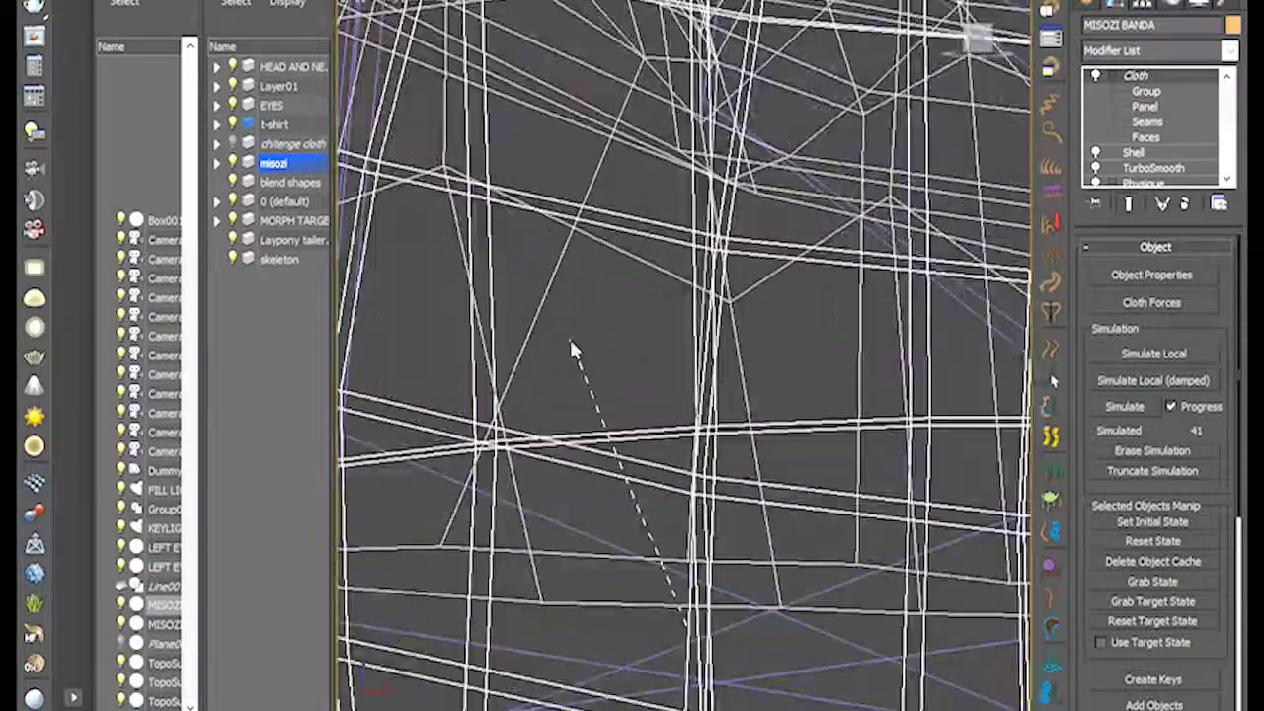
{"action": "left_click", "coordinate": [658, 267]}
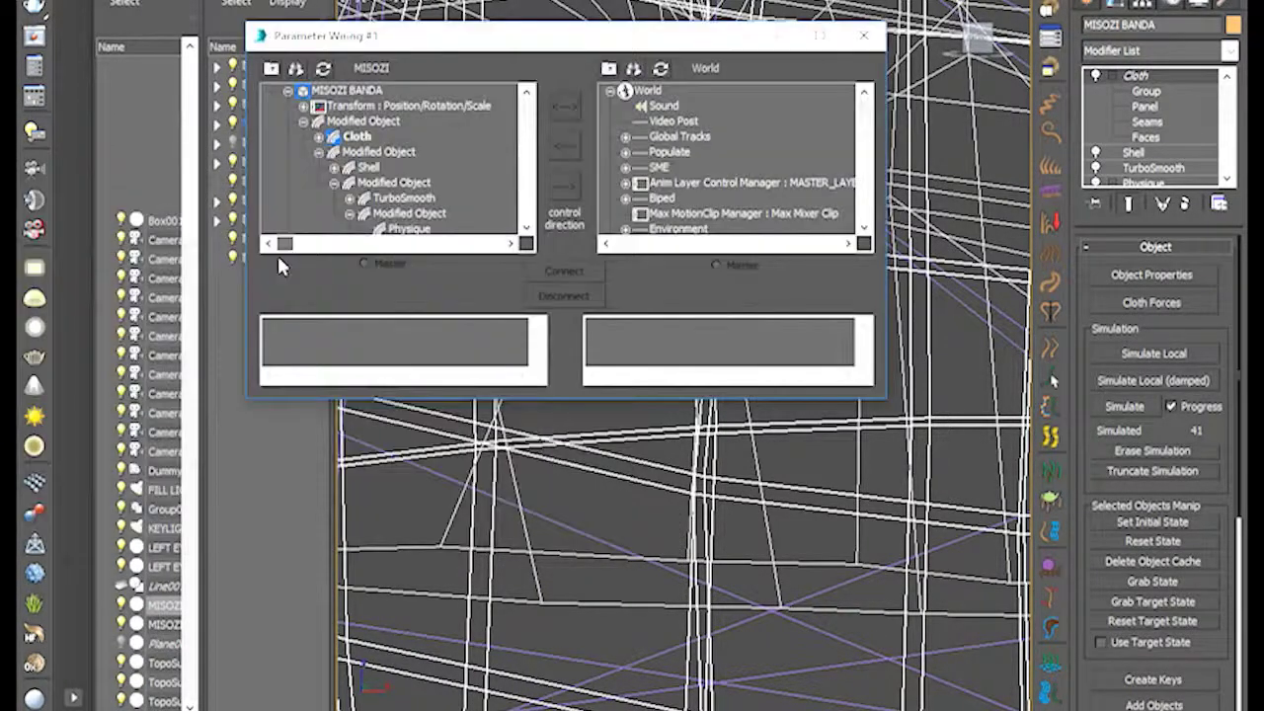
Locate the jaw open channel in the source tree and expand MISOZI-TEETH in the target tree.
{"action": "left_click_drag", "start_coordinate": [278, 253], "coordinate": [295, 254]}
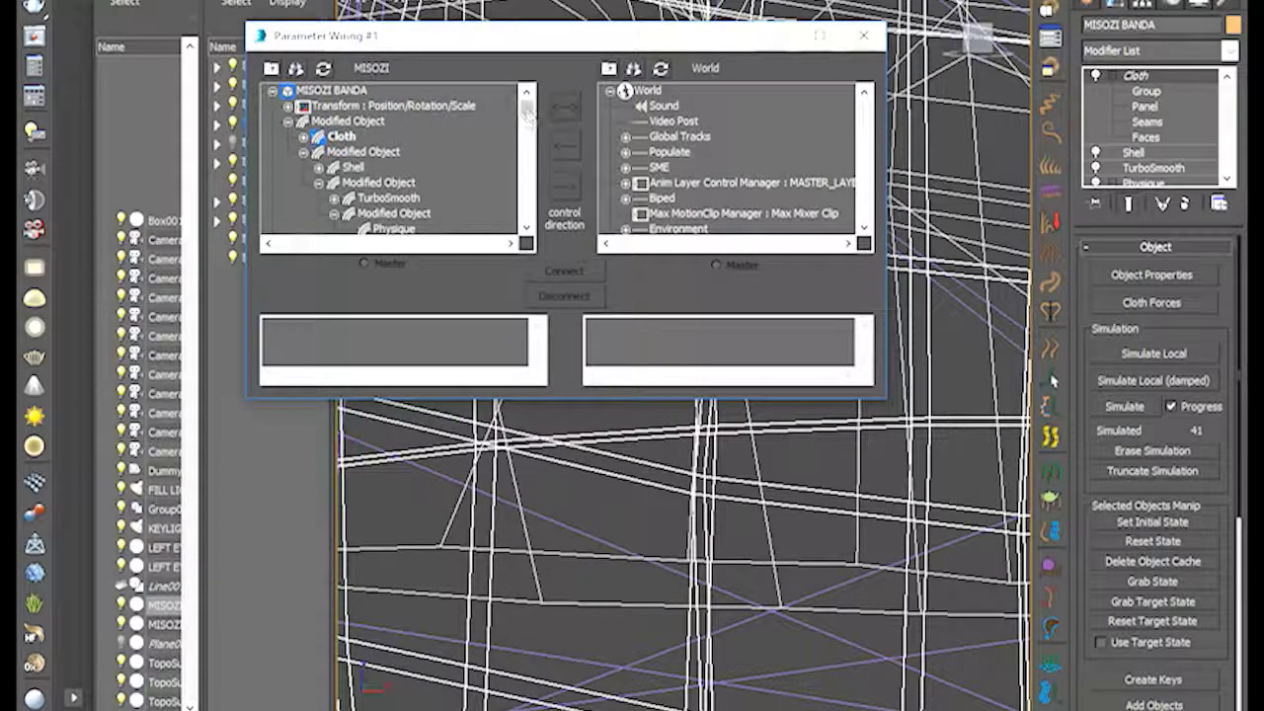
{"action": "left_click_drag", "start_coordinate": [527, 115], "coordinate": [531, 120]}
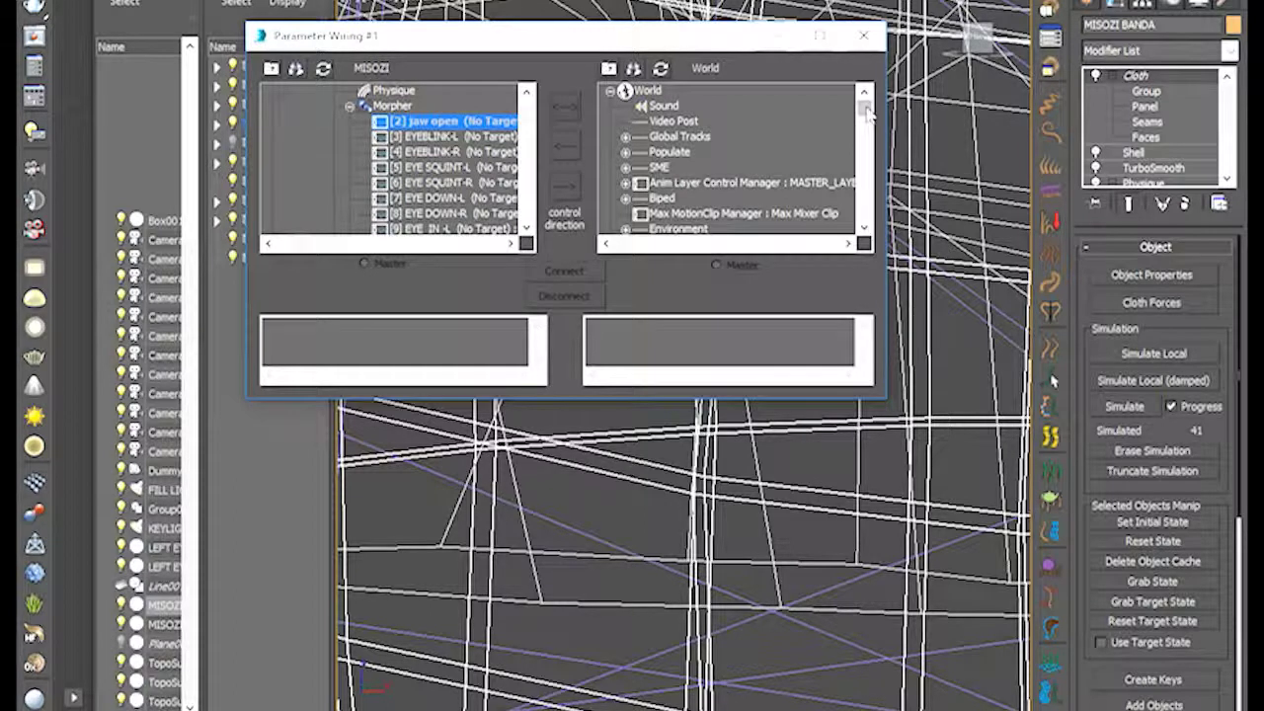
{"action": "left_click_drag", "start_coordinate": [866, 112], "coordinate": [866, 118]}
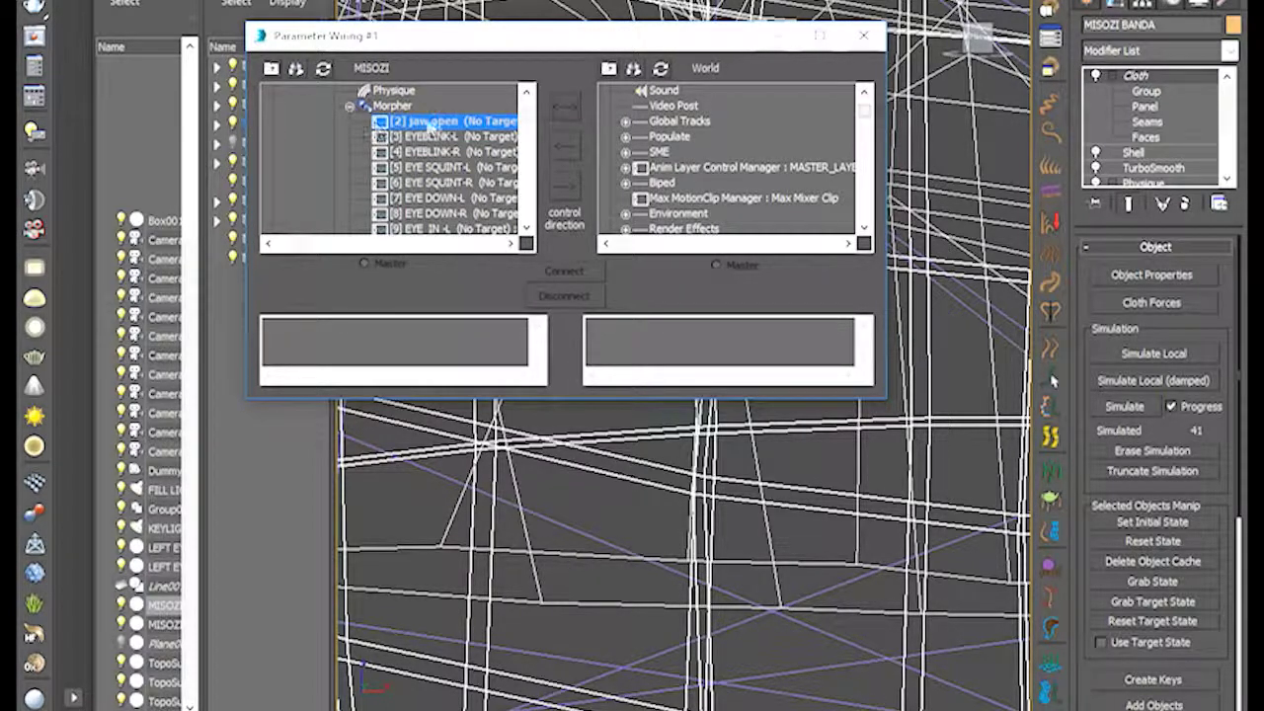
{"action": "left_click_drag", "start_coordinate": [865, 117], "coordinate": [884, 173]}
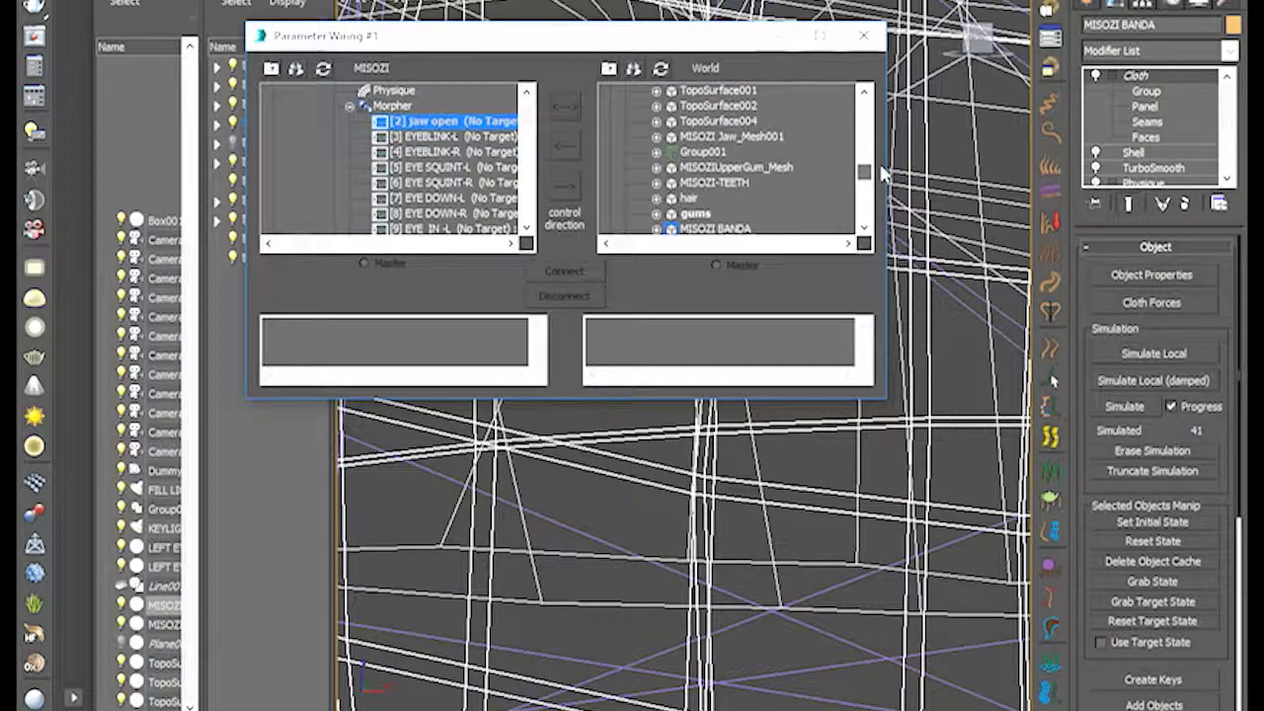
{"action": "left_click", "coordinate": [702, 187]}
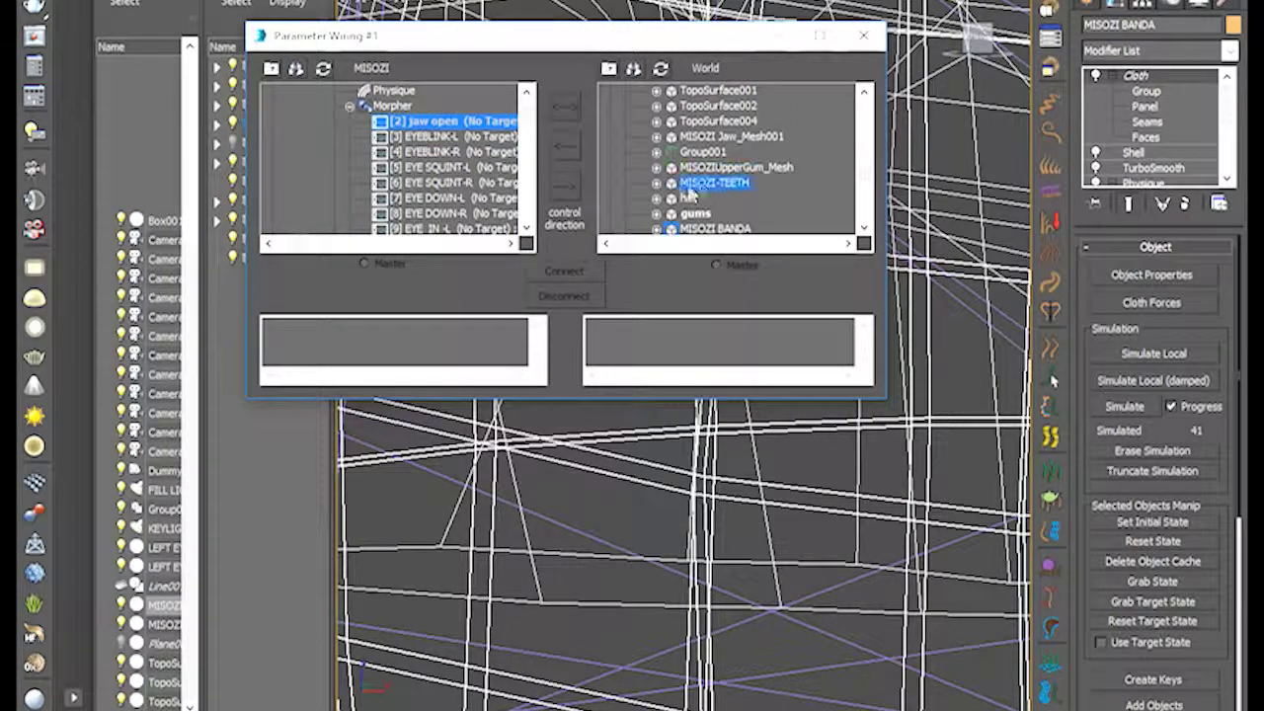
{"action": "left_click", "coordinate": [655, 183]}
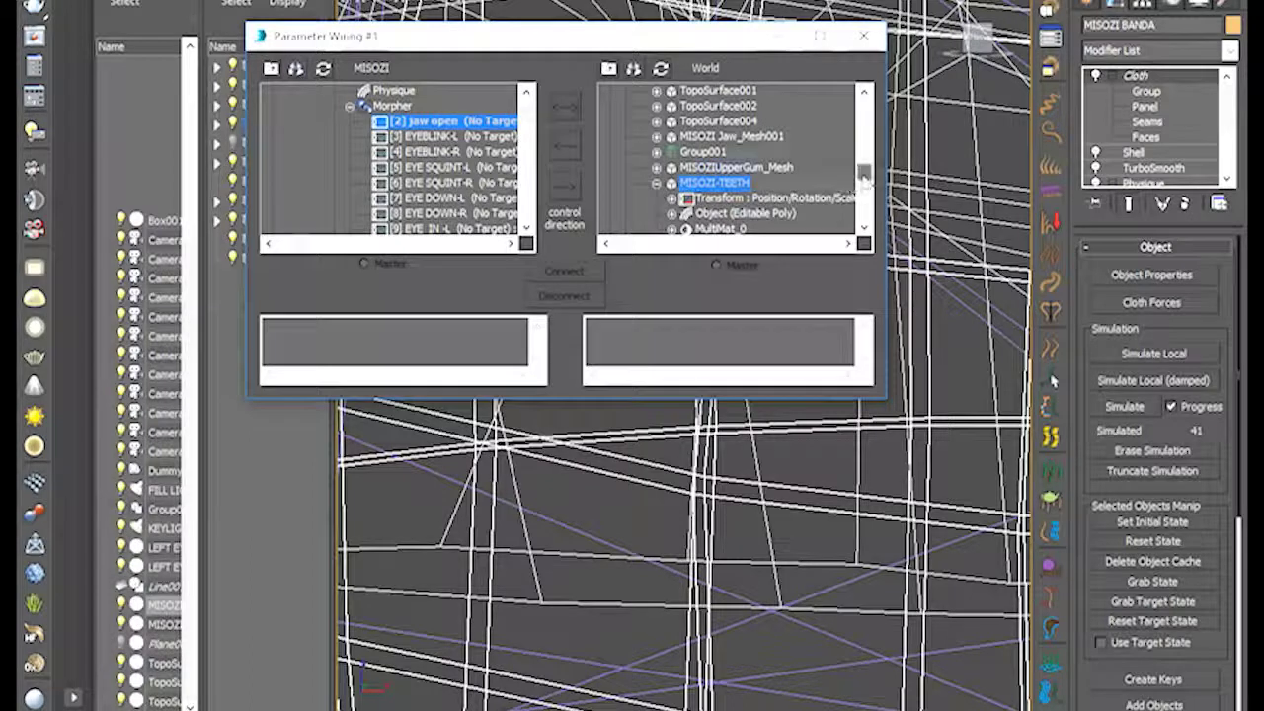
Connect the jaw open morph channel one way so it controls the X Rotation of MISOZI-TEETH.
{"action": "scroll", "coordinate": [859, 178], "scroll_direction": "down", "scroll_amount": 1}
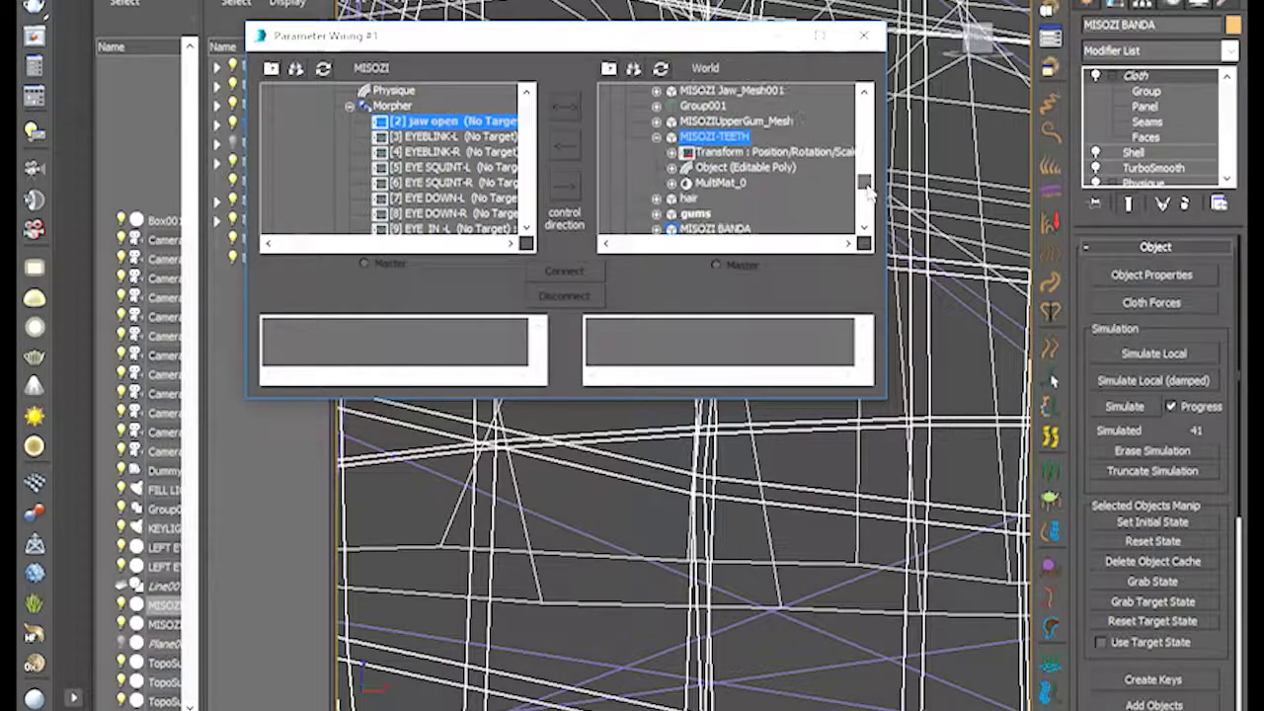
{"action": "left_click", "coordinate": [672, 153]}
{"action": "left_click", "coordinate": [731, 183]}
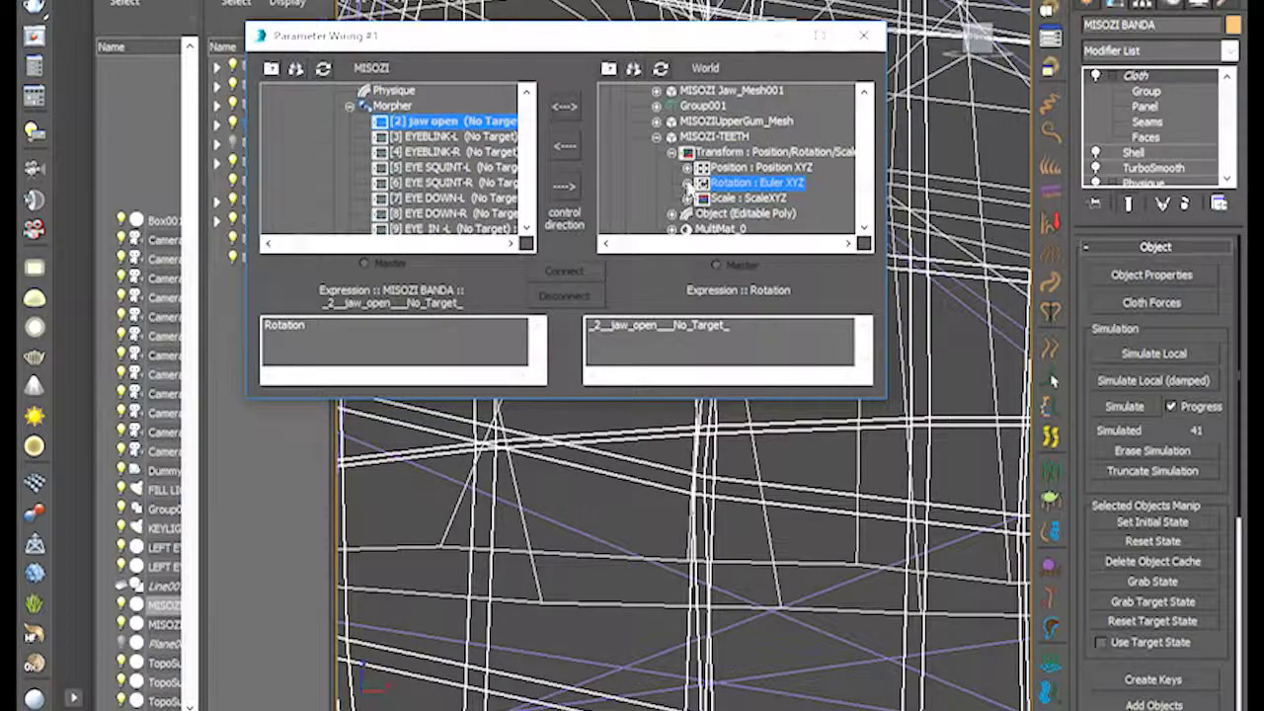
{"action": "left_click", "coordinate": [687, 183]}
{"action": "left_click", "coordinate": [780, 198]}
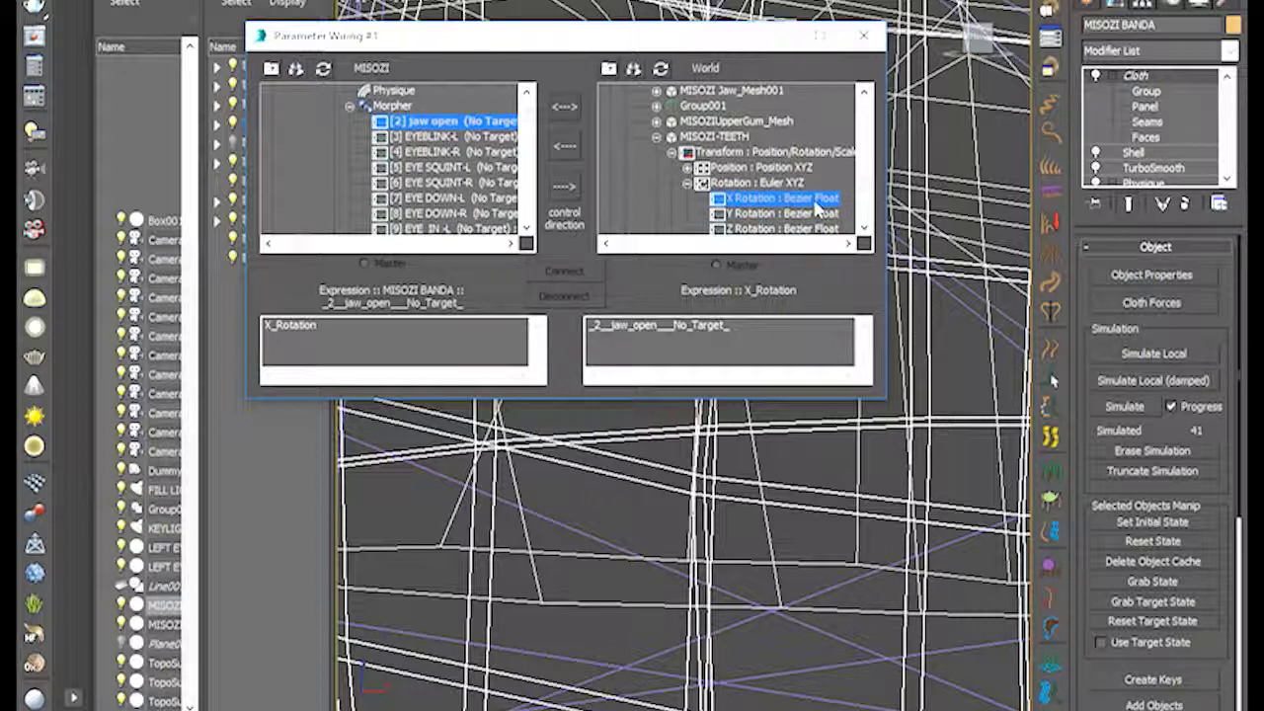
{"action": "left_click", "coordinate": [570, 193]}
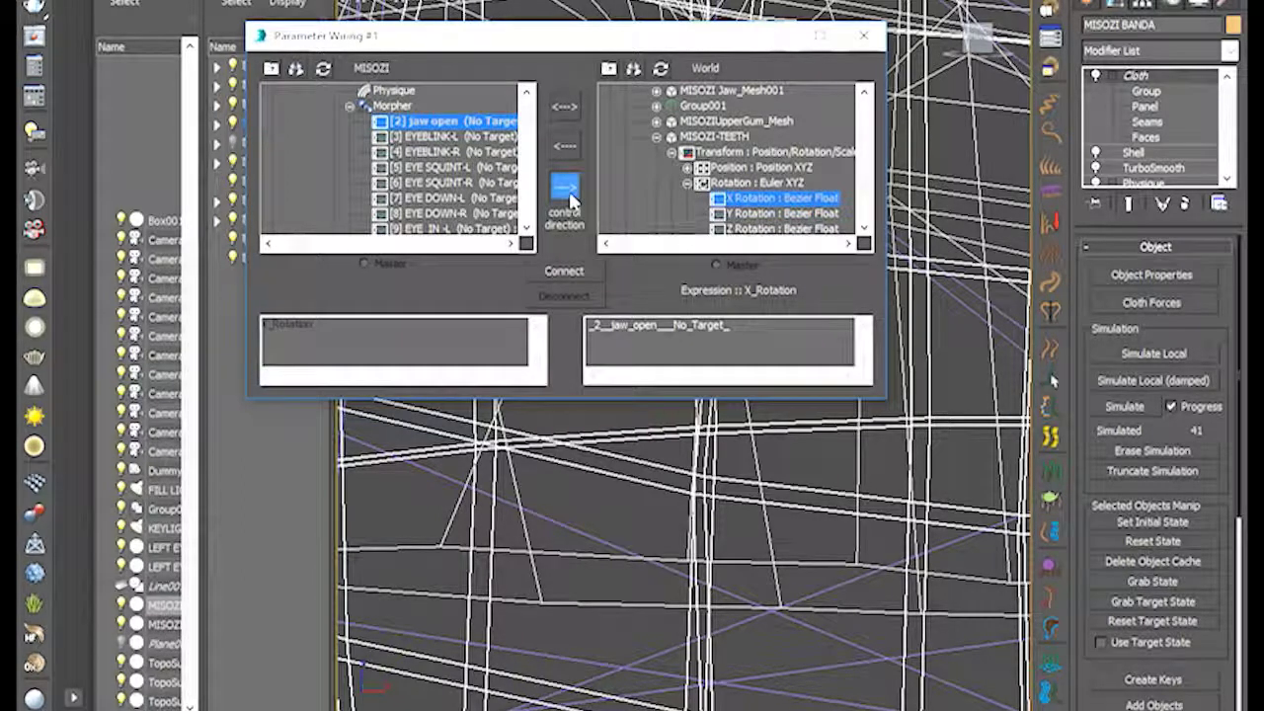
{"action": "left_click", "coordinate": [564, 271]}
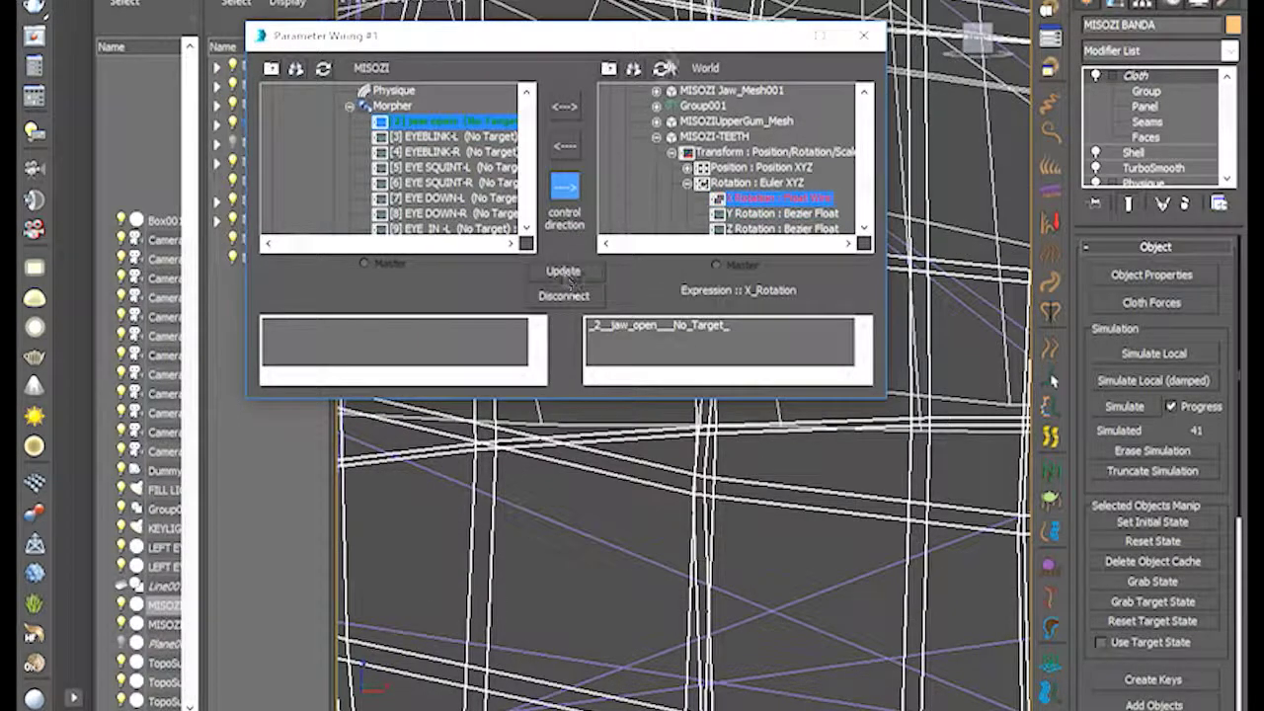
Move the wiring dialog off the character's face and display the mouth close up, shaded without edged faces.
{"action": "left_click_drag", "start_coordinate": [671, 38], "coordinate": [168, 187]}
{"action": "scroll", "coordinate": [731, 252], "scroll_direction": "down", "scroll_amount": 10}
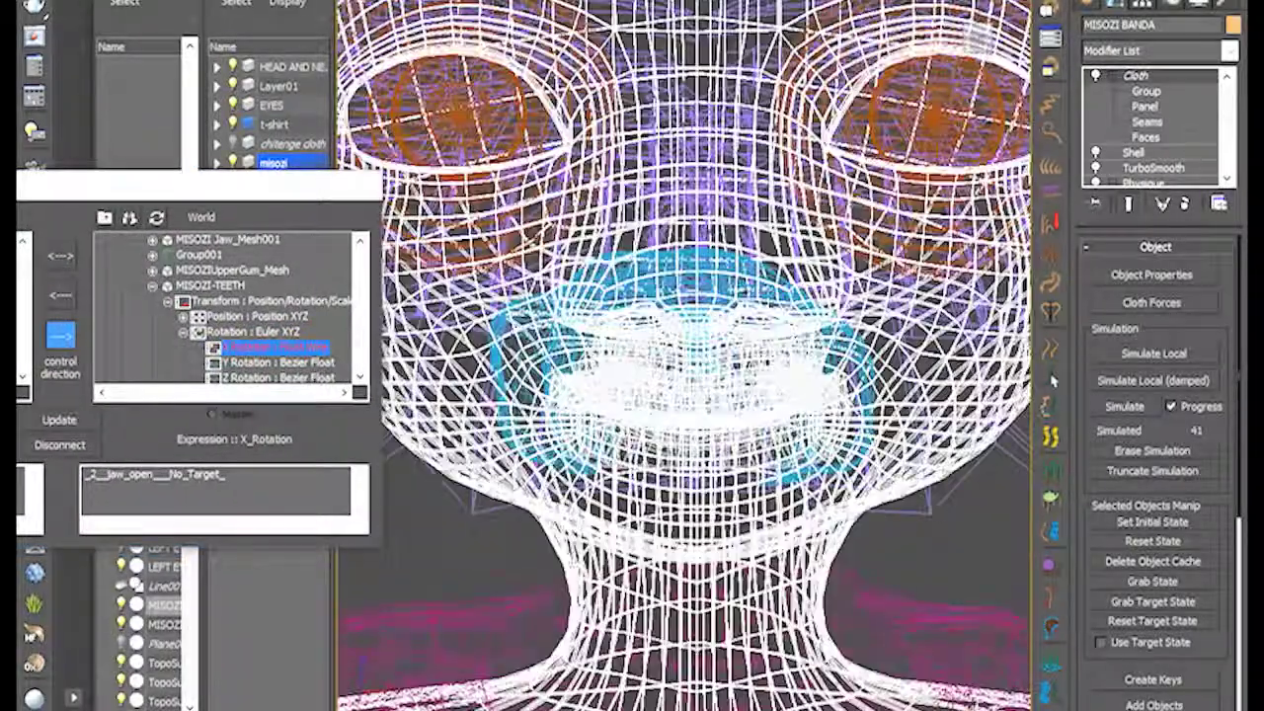
{"action": "left_click", "coordinate": [913, 538]}
{"action": "left_click", "coordinate": [869, 496]}
{"action": "key", "text": "F3"}
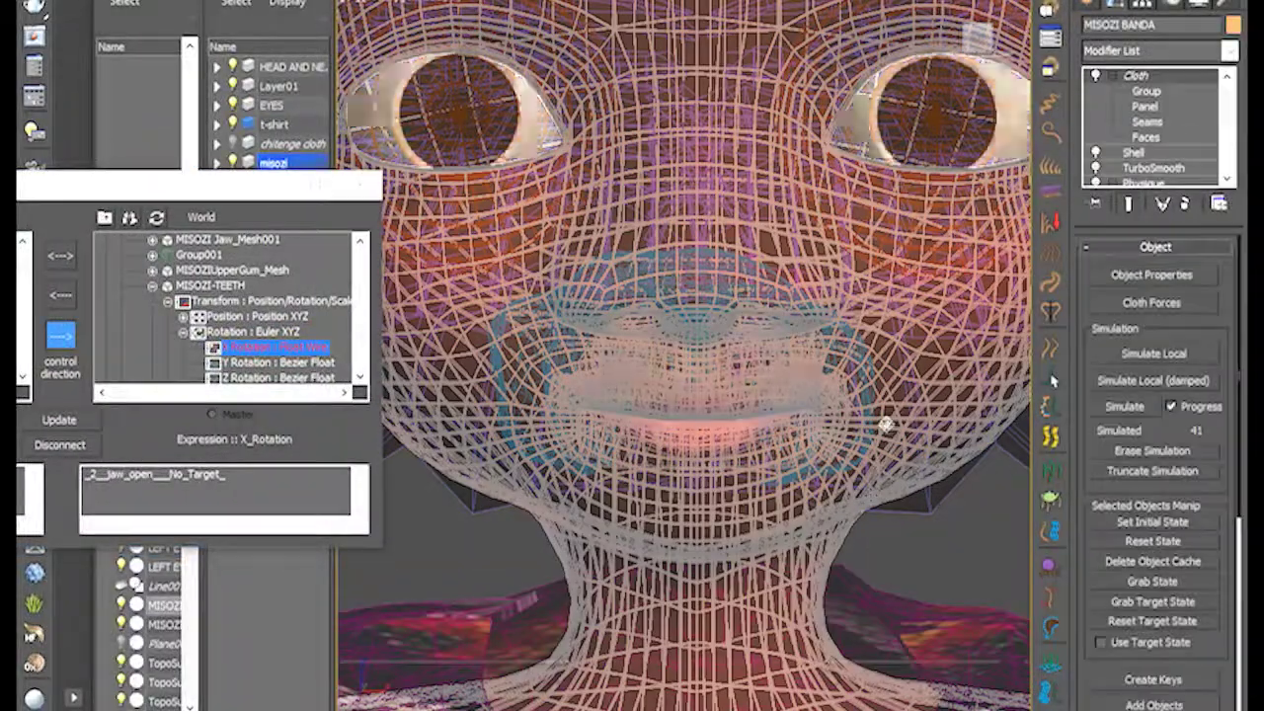
{"action": "key", "text": "F4"}
{"action": "scroll", "coordinate": [904, 393], "scroll_direction": "up", "scroll_amount": 4}
{"action": "middle_click_drag", "start_coordinate": [904, 393], "coordinate": [974, 404]}
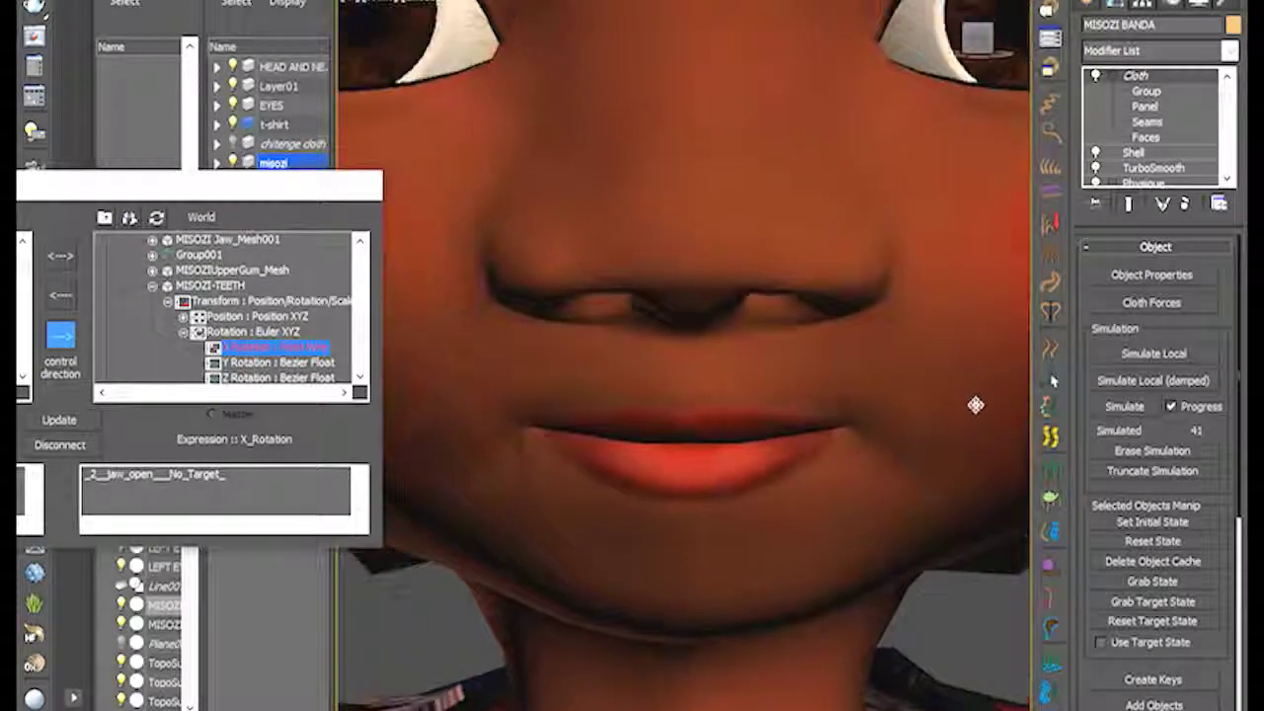
Test the wired teeth with the Morpher's jaw open channel at 20, and reset the channel to 0.
{"action": "scroll", "coordinate": [1150, 128], "scroll_direction": "down", "scroll_amount": 3}
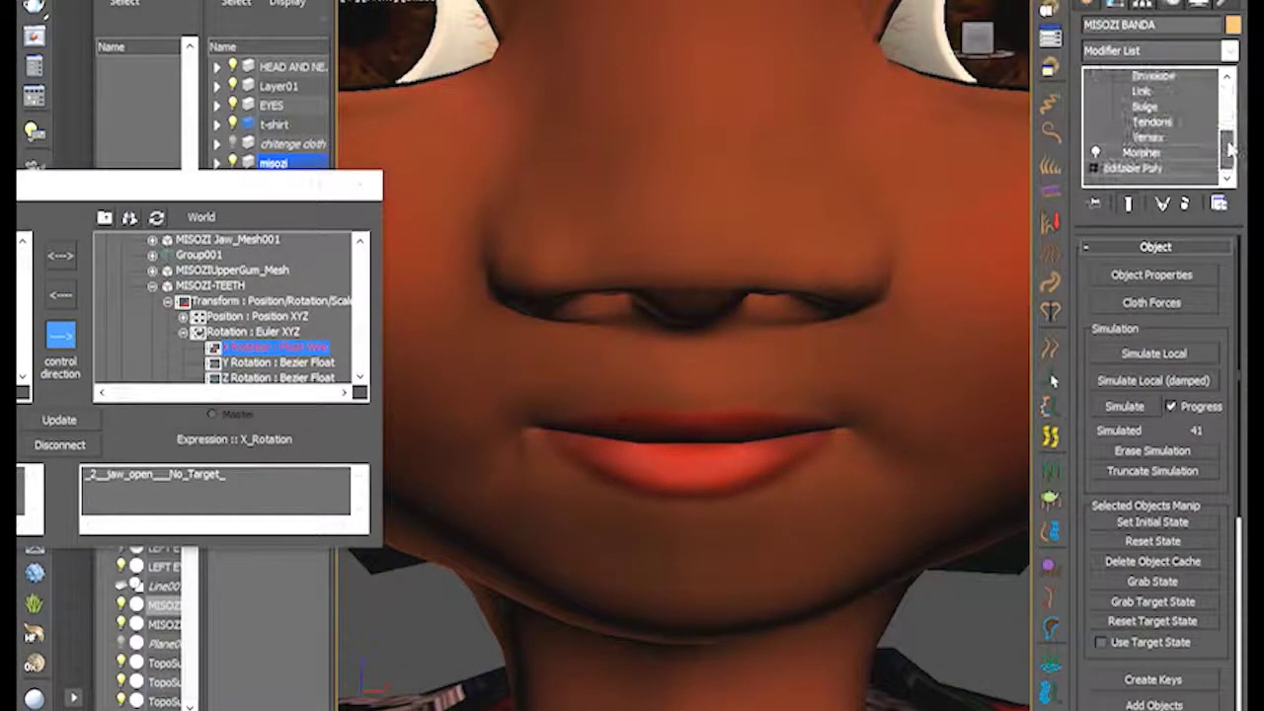
{"action": "left_click", "coordinate": [1144, 168]}
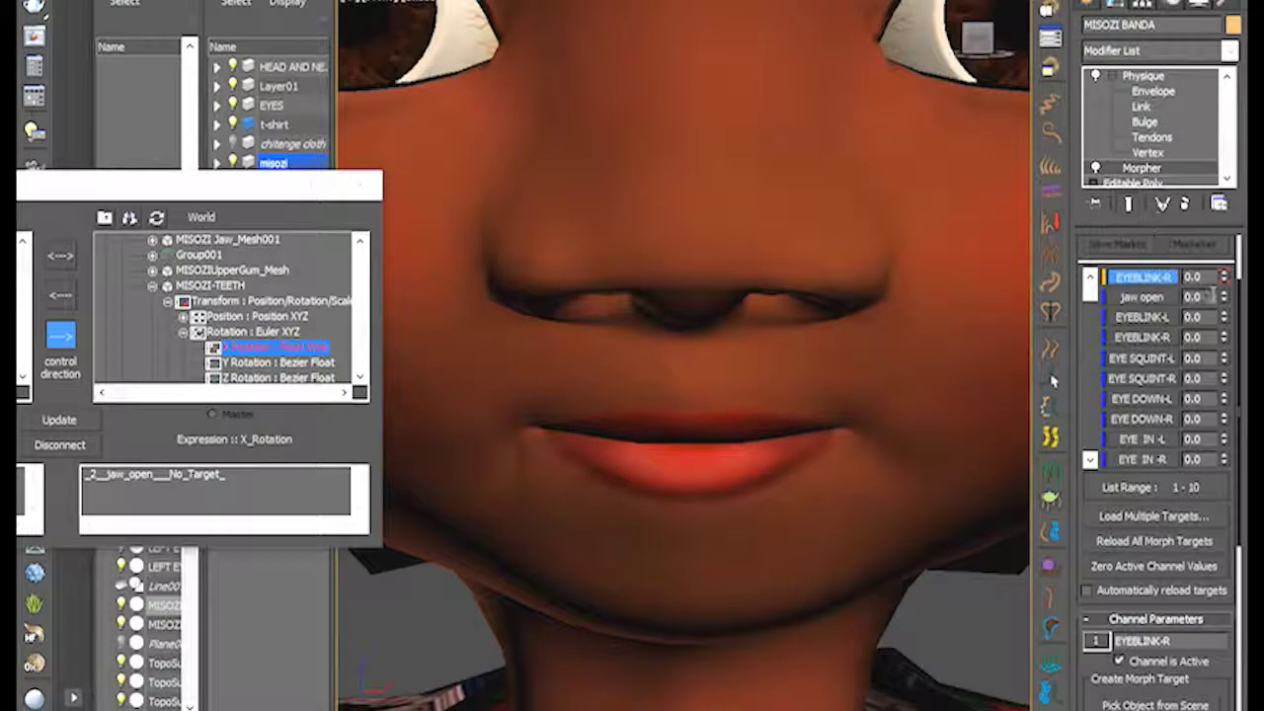
{"action": "left_click_drag", "start_coordinate": [1223, 297], "coordinate": [1211, 188]}
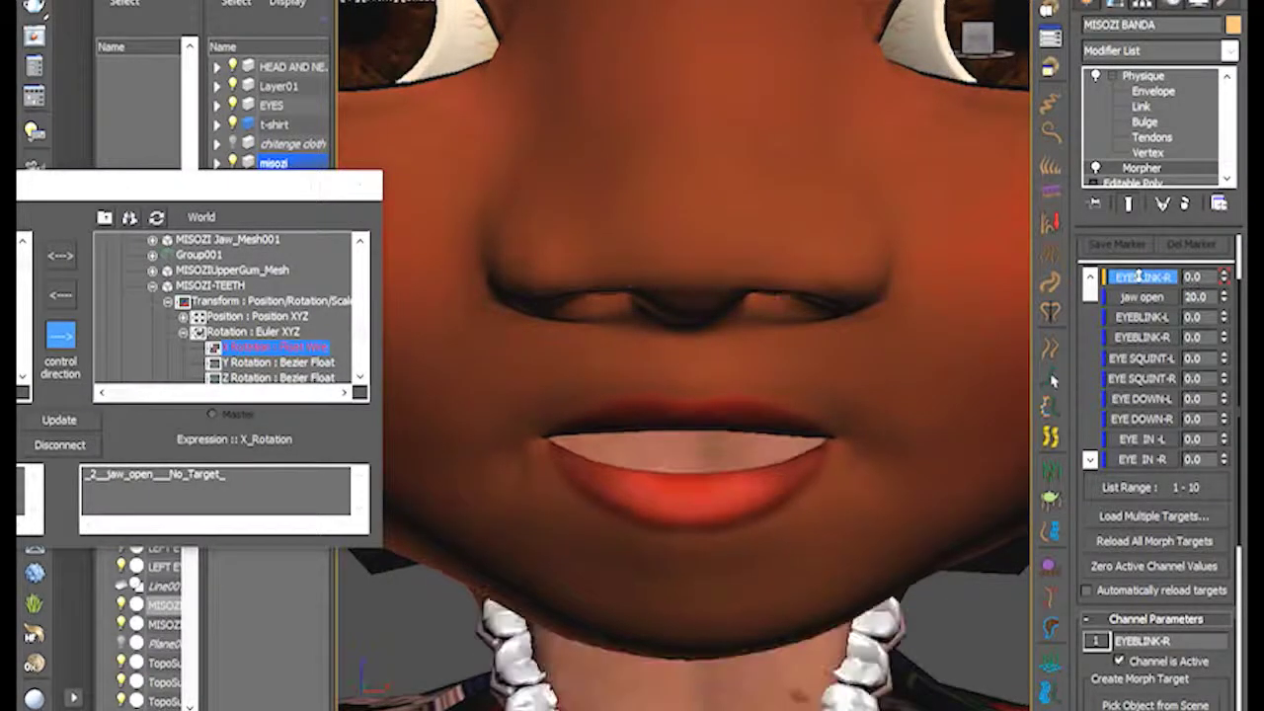
{"action": "scroll", "coordinate": [700, 536], "scroll_direction": "down", "scroll_amount": 5}
{"action": "middle_click_drag", "start_coordinate": [748, 635], "coordinate": [727, 466]}
{"action": "left_click", "coordinate": [714, 508]}
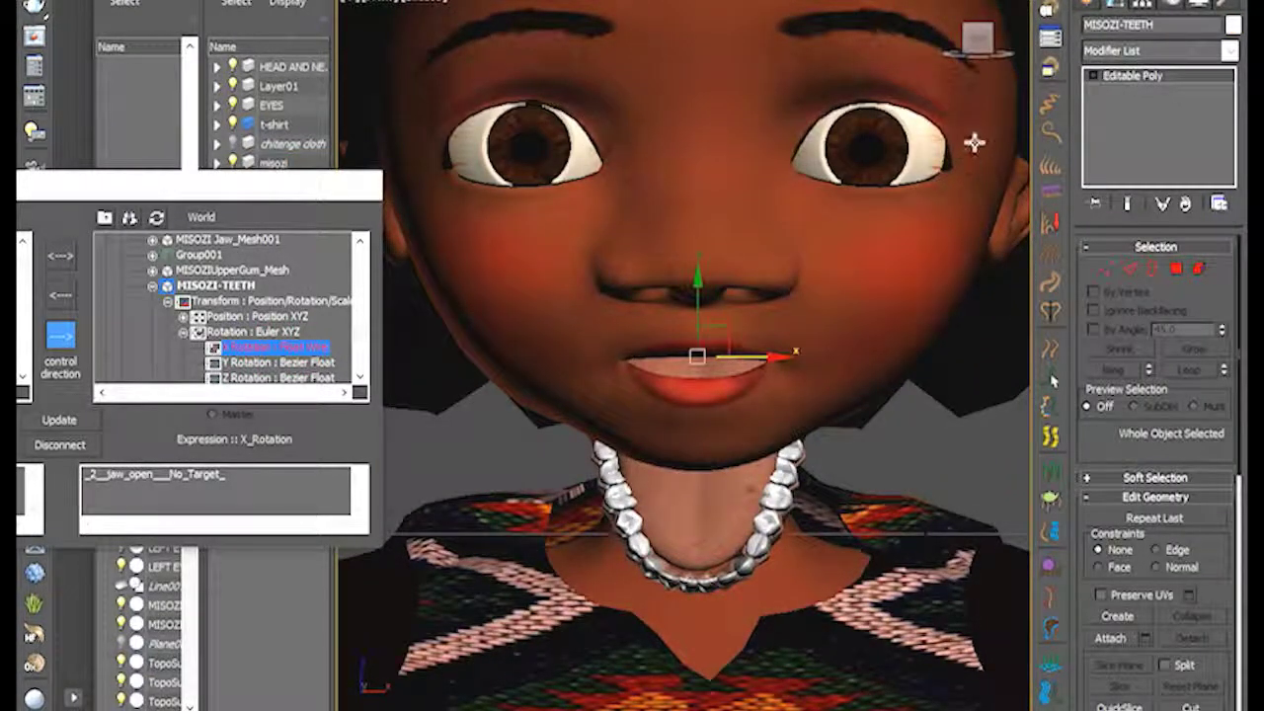
{"action": "left_click_drag", "start_coordinate": [980, 41], "coordinate": [782, 307]}
{"action": "left_click", "coordinate": [783, 307]}
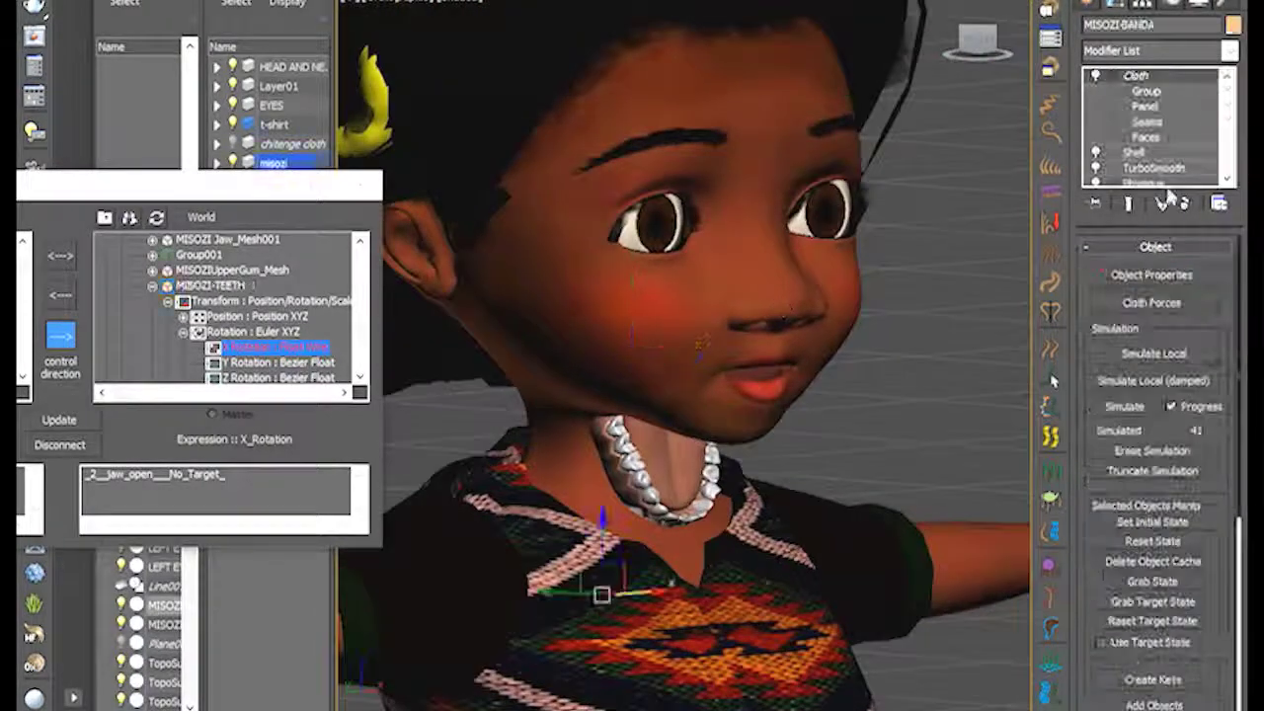
{"action": "left_click_drag", "start_coordinate": [1226, 109], "coordinate": [1232, 161]}
{"action": "left_click", "coordinate": [1145, 152]}
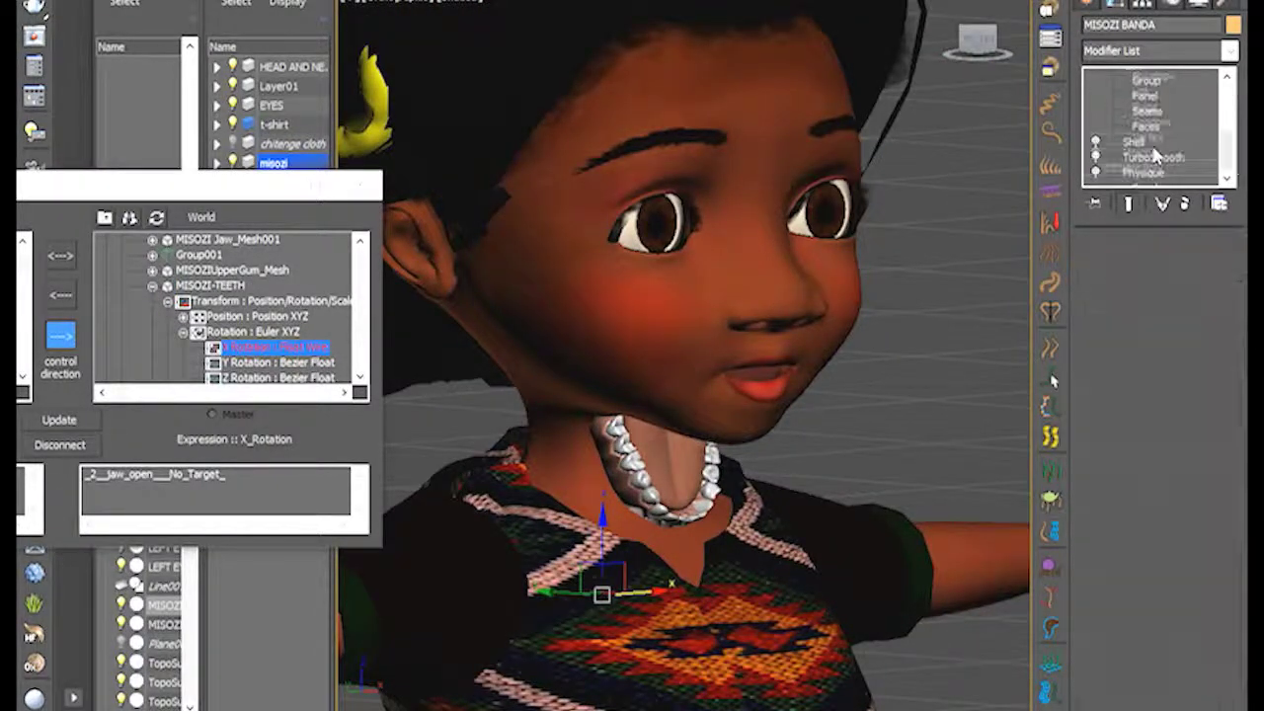
{"action": "mouse_move", "coordinate": [1223, 304]}
{"action": "left_mouse_down"}
{"action": "mouse_move", "coordinate": [1208, 212]}
{"action": "mouse_move", "coordinate": [1206, 287]}
{"action": "mouse_move", "coordinate": [1225, 304]}
{"action": "left_mouse_up"}
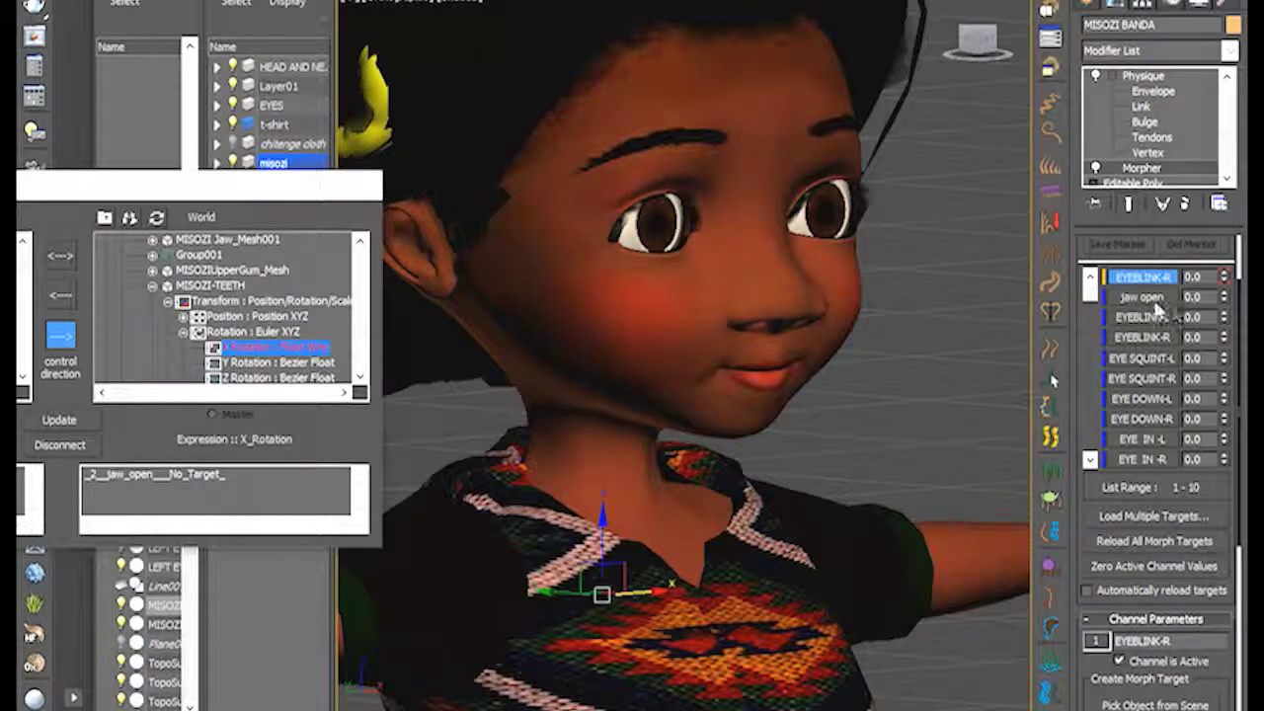
Test the jaw open channel up to 100 from a three-quarter view of the face, and return it to 0.
{"action": "left_click_drag", "start_coordinate": [168, 193], "coordinate": [232, 166]}
{"action": "scroll", "coordinate": [657, 383], "scroll_direction": "up", "scroll_amount": 2}
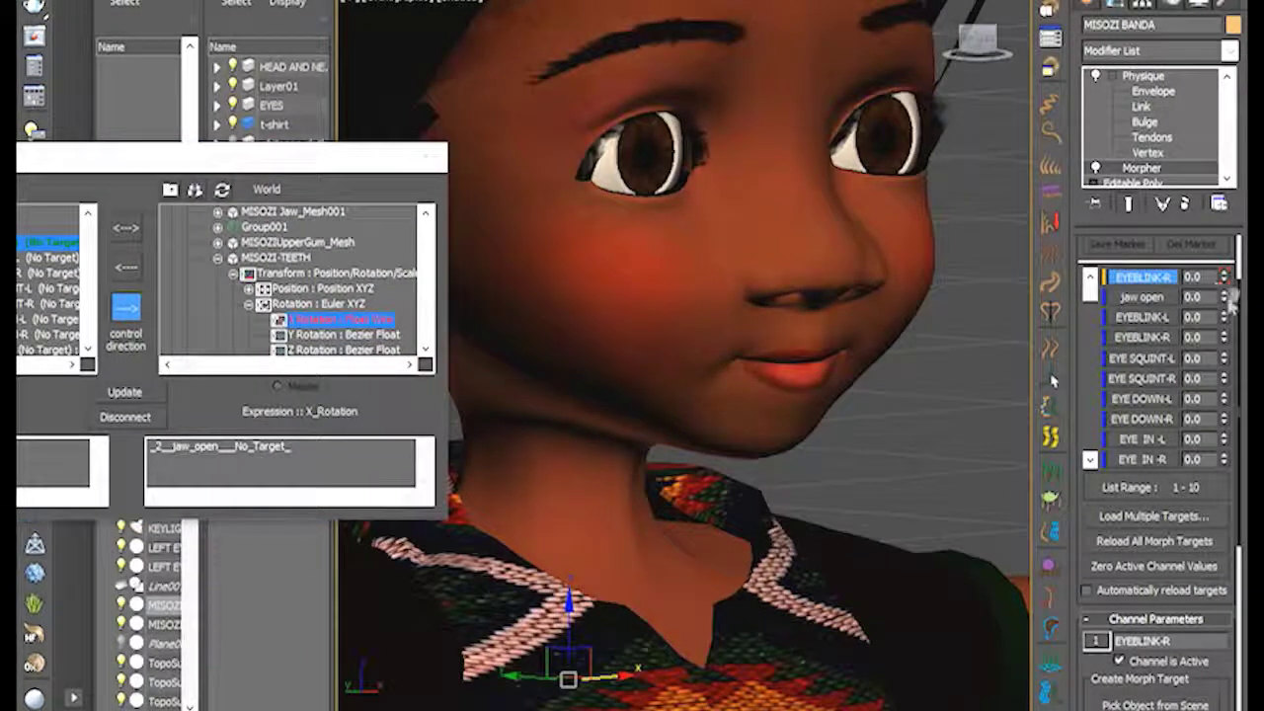
{"action": "left_click_drag", "start_coordinate": [1225, 296], "coordinate": [1241, 158]}
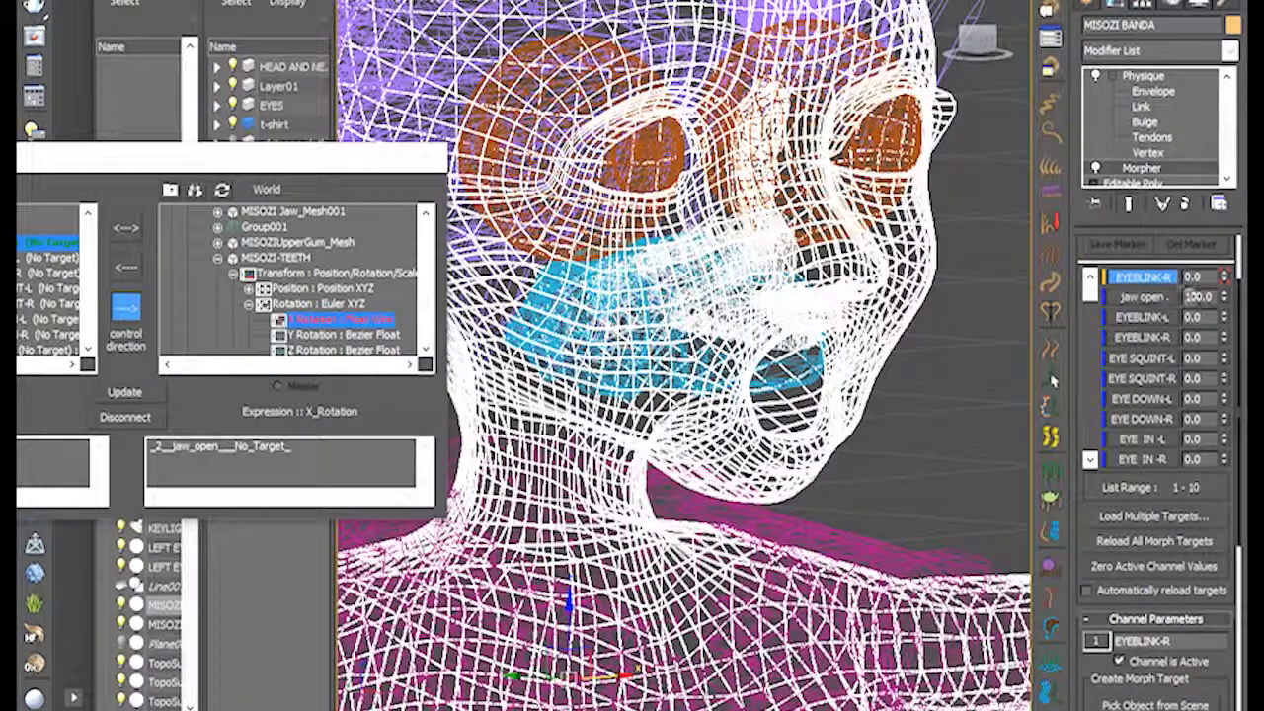
{"action": "key", "text": "Return"}
{"action": "left_click_drag", "start_coordinate": [1221, 305], "coordinate": [1207, 474]}
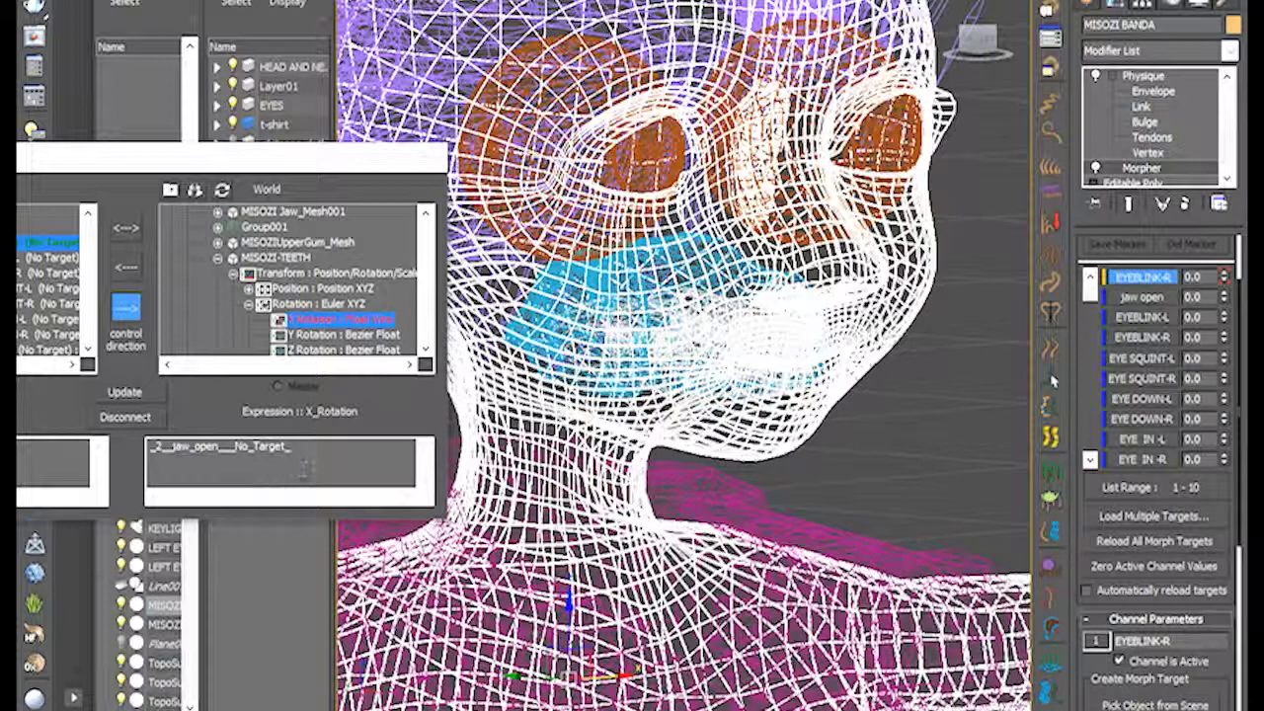
Append /150 to the jaw open term in the teeth's X_Rotation expression and test the jaw open channel.
{"action": "left_click_drag", "start_coordinate": [302, 446], "coordinate": [117, 472]}
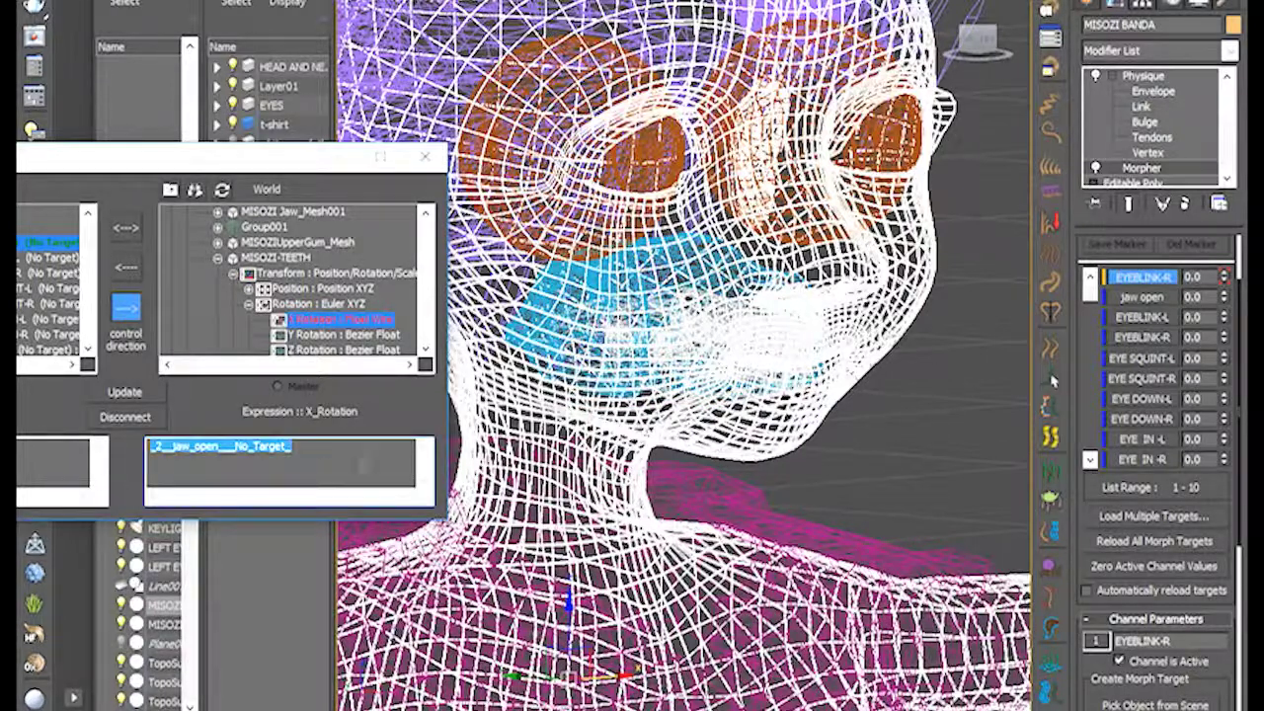
{"action": "left_click", "coordinate": [342, 450]}
{"action": "left_click", "coordinate": [341, 450]}
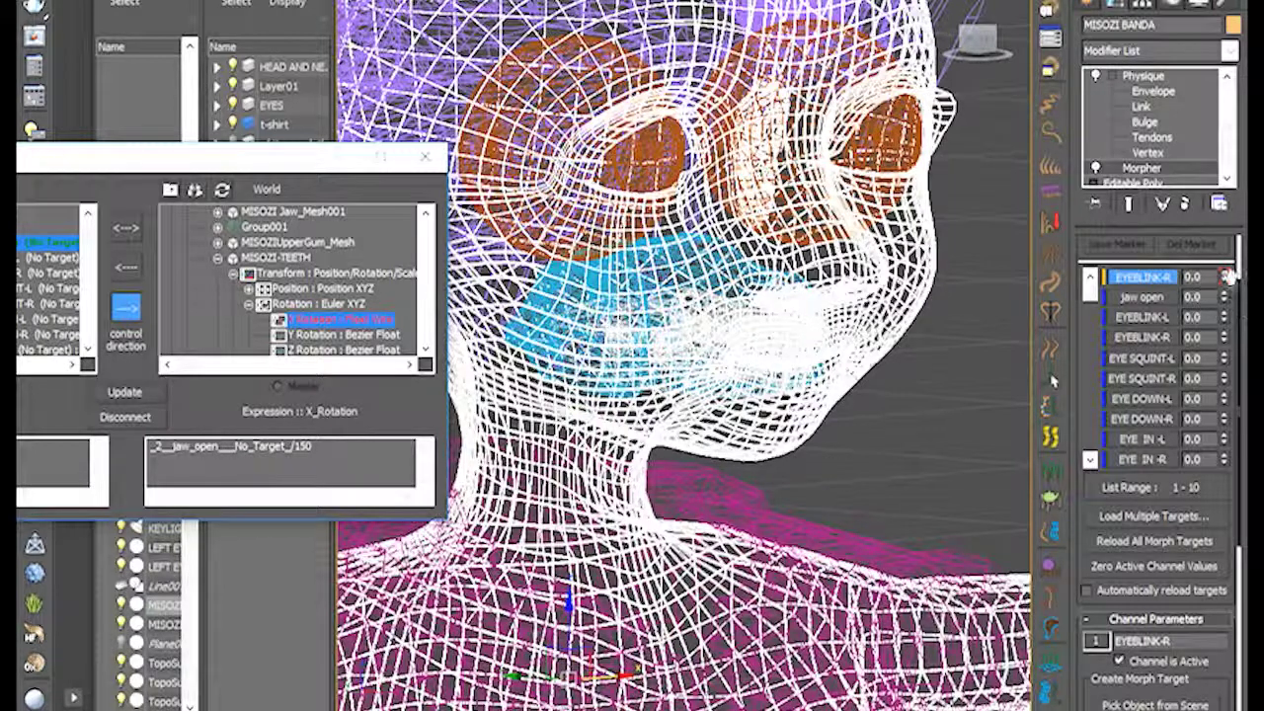
{"action": "mouse_move", "coordinate": [1225, 298]}
{"action": "left_mouse_down"}
{"action": "mouse_move", "coordinate": [1245, 139]}
{"action": "mouse_move", "coordinate": [1237, 237]}
{"action": "mouse_move", "coordinate": [1194, 346]}
{"action": "mouse_move", "coordinate": [1193, 293]}
{"action": "mouse_move", "coordinate": [1238, 185]}
{"action": "mouse_move", "coordinate": [1193, 329]}
{"action": "mouse_move", "coordinate": [1161, 209]}
{"action": "mouse_move", "coordinate": [1168, 158]}
{"action": "left_mouse_up"}
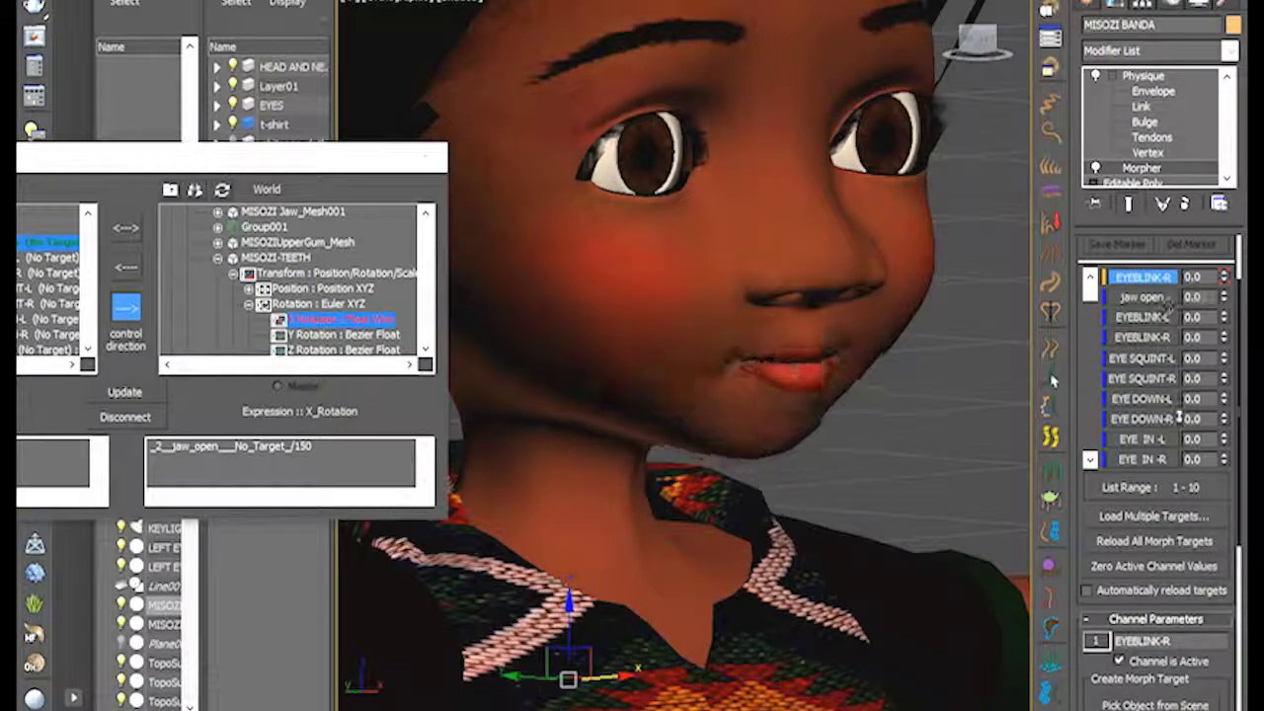
Change the divisor in the teeth's X_Rotation expression to 200, update the wiring, and test the jaw open channel at 100 before resetting it to 0.
{"action": "left_click", "coordinate": [364, 459]}
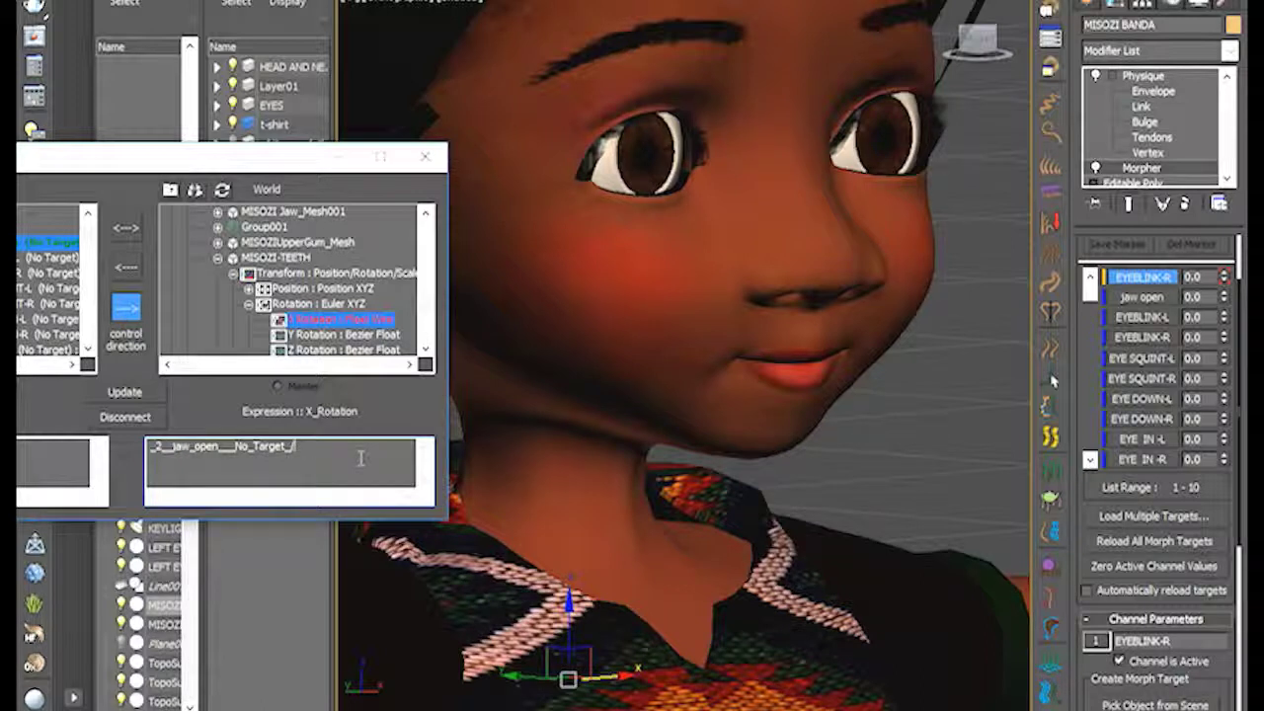
{"action": "type", "text": "200"}
{"action": "left_click", "coordinate": [125, 393]}
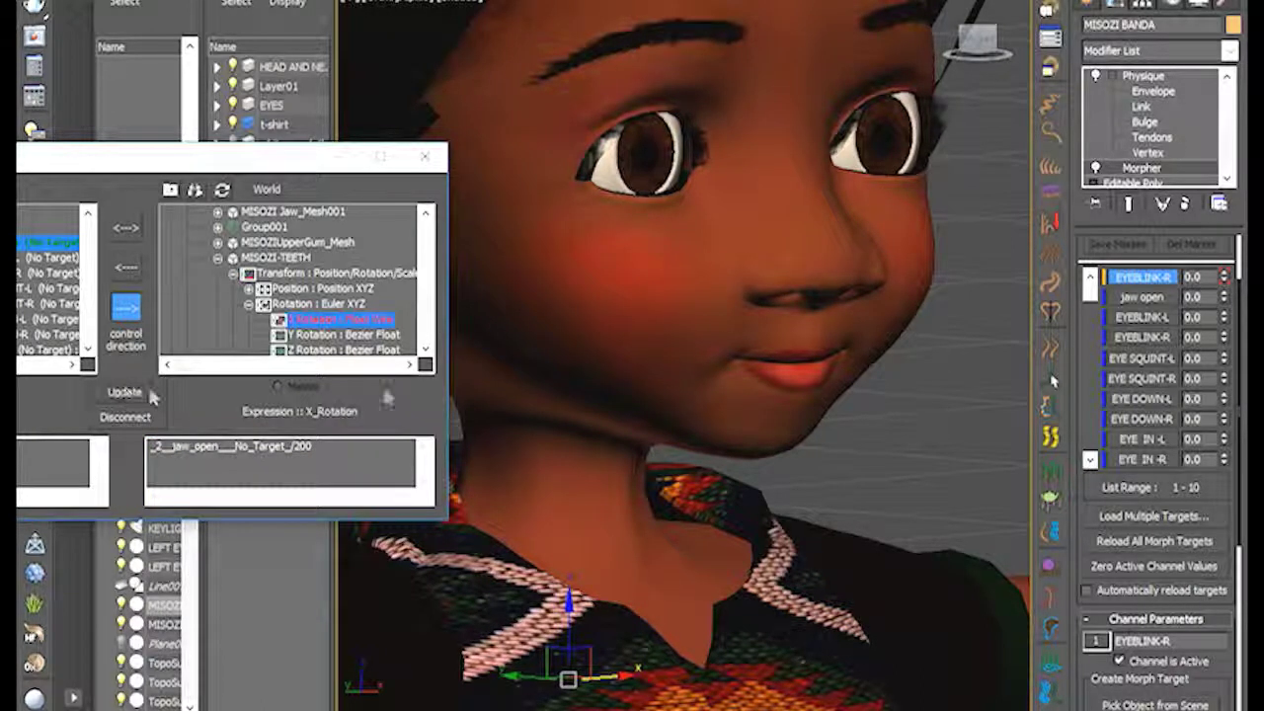
{"action": "left_click_drag", "start_coordinate": [1225, 297], "coordinate": [1224, 198]}
{"action": "left_click_drag", "start_coordinate": [1002, 46], "coordinate": [972, 42]}
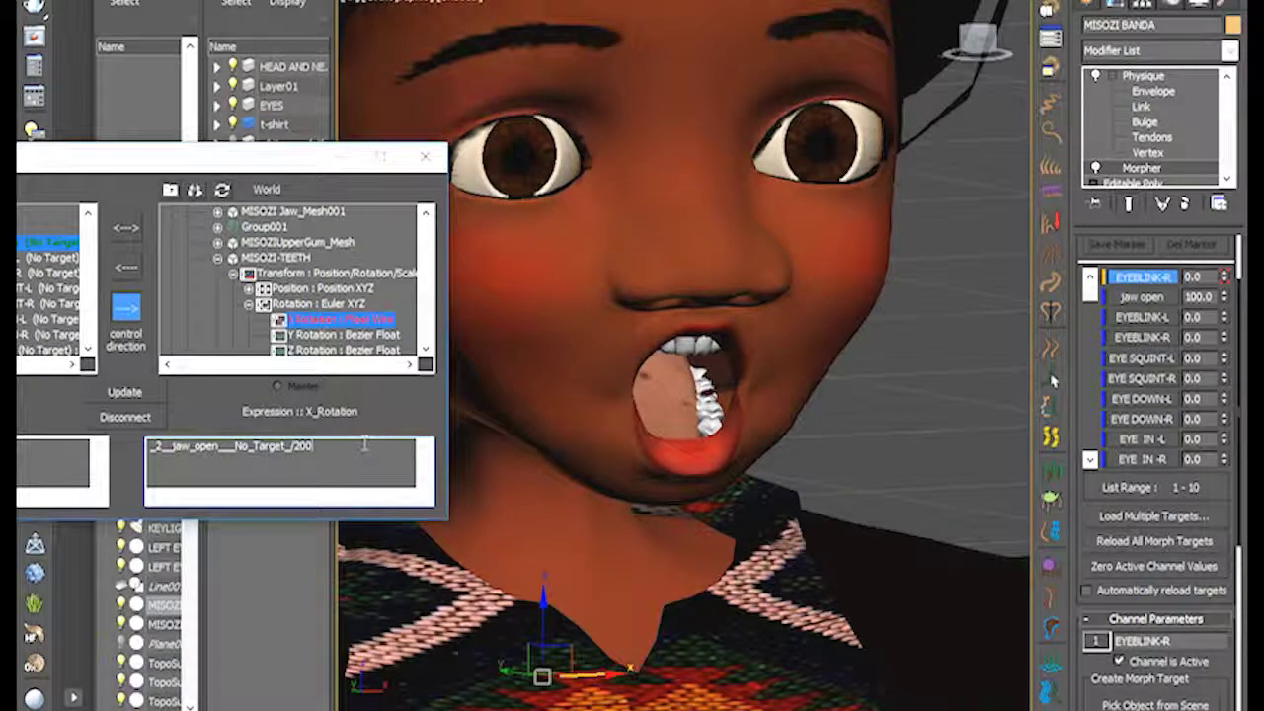
{"action": "right_click", "coordinate": [1226, 301]}
Set the X_Rotation expression's divisor to 220, update the wiring, and test the jaw open channel, returning it to 0.
{"action": "left_click_drag", "start_coordinate": [314, 464], "coordinate": [299, 466]}
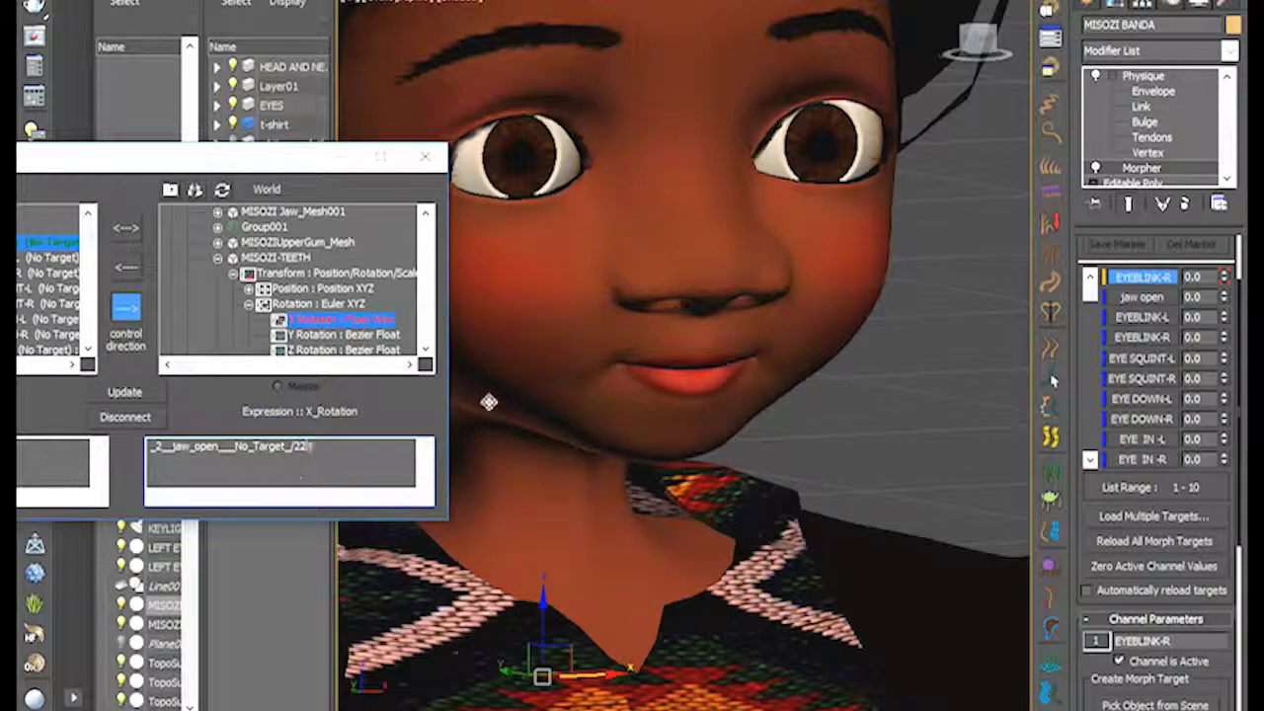
{"action": "left_click", "coordinate": [131, 392]}
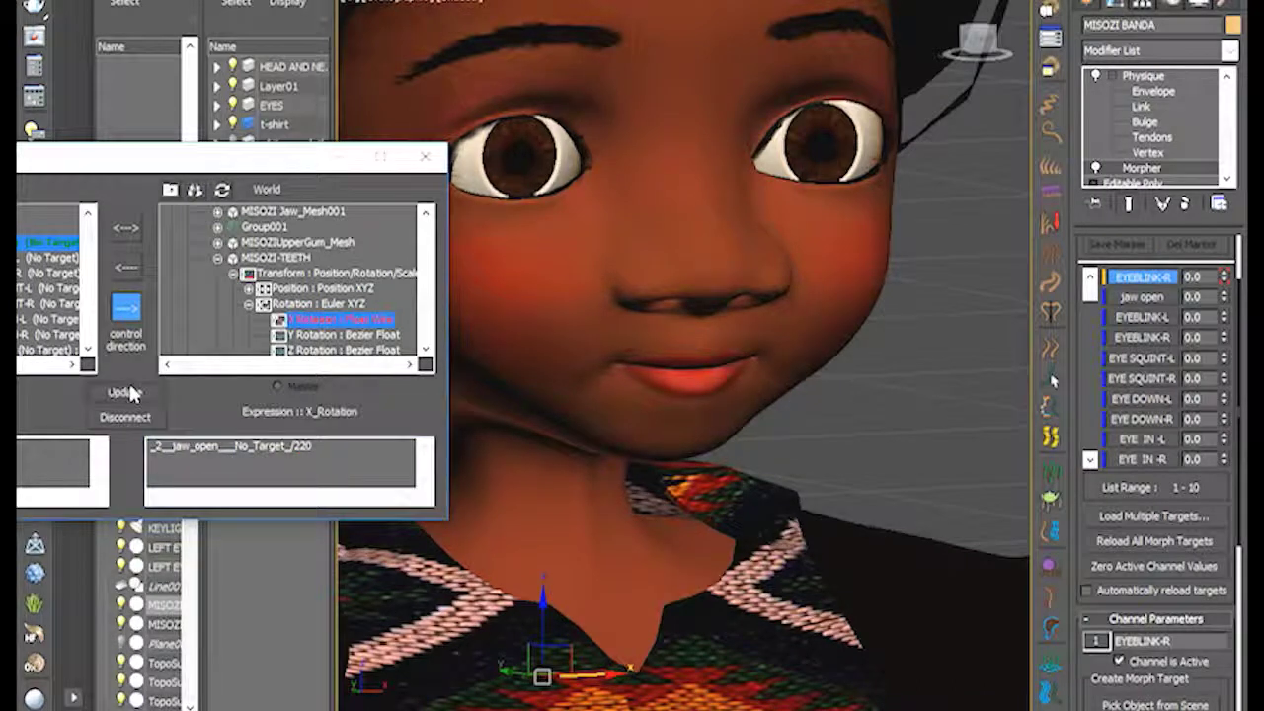
{"action": "left_click", "coordinate": [1224, 299]}
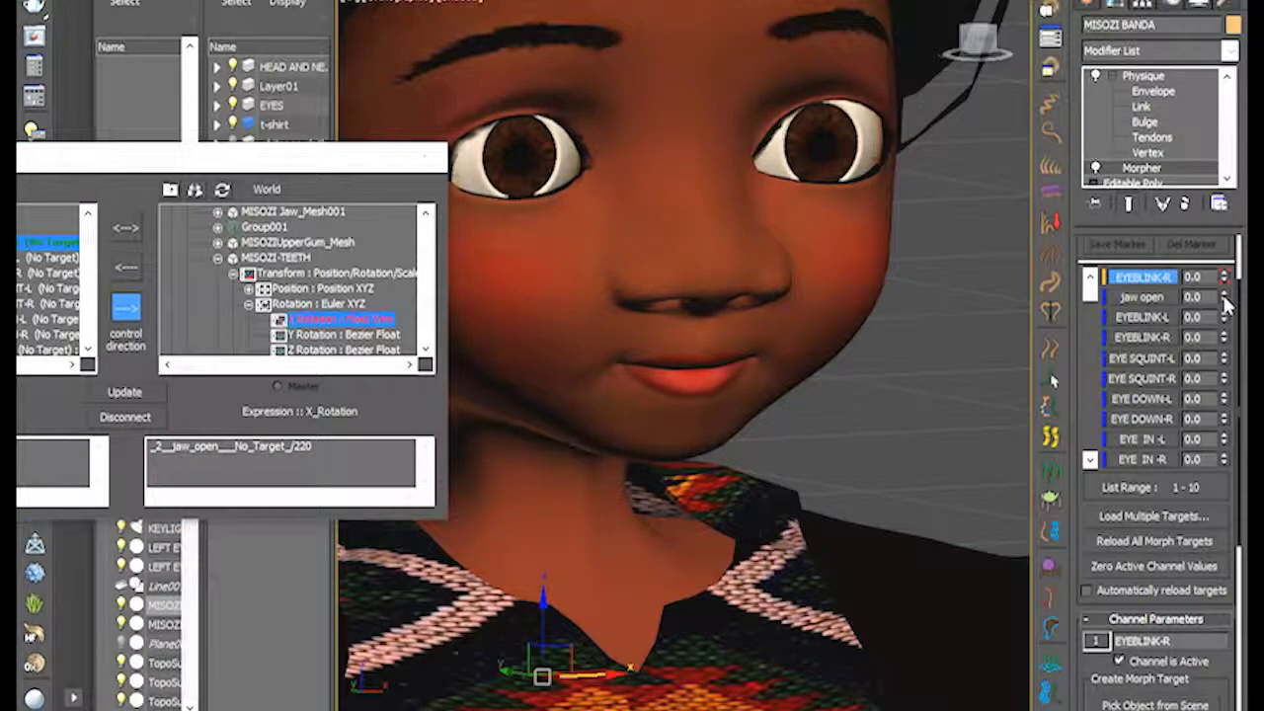
{"action": "left_click_drag", "start_coordinate": [1224, 297], "coordinate": [1225, 263]}
{"action": "left_click_drag", "start_coordinate": [1240, 201], "coordinate": [1240, 298]}
Raise the X_Rotation expression's divisor to 260 and test the jaw open channel at 100, returning it to 0.
{"action": "left_click", "coordinate": [362, 459]}
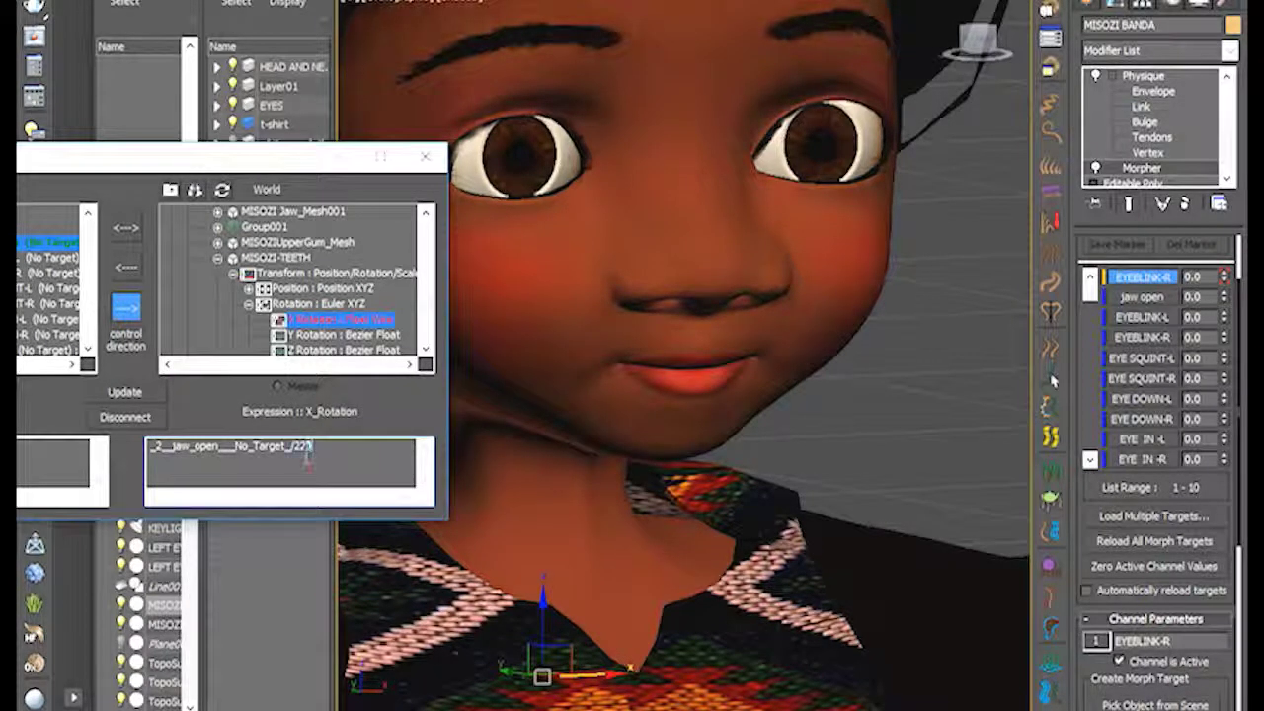
{"action": "left_click_drag", "start_coordinate": [306, 459], "coordinate": [297, 459]}
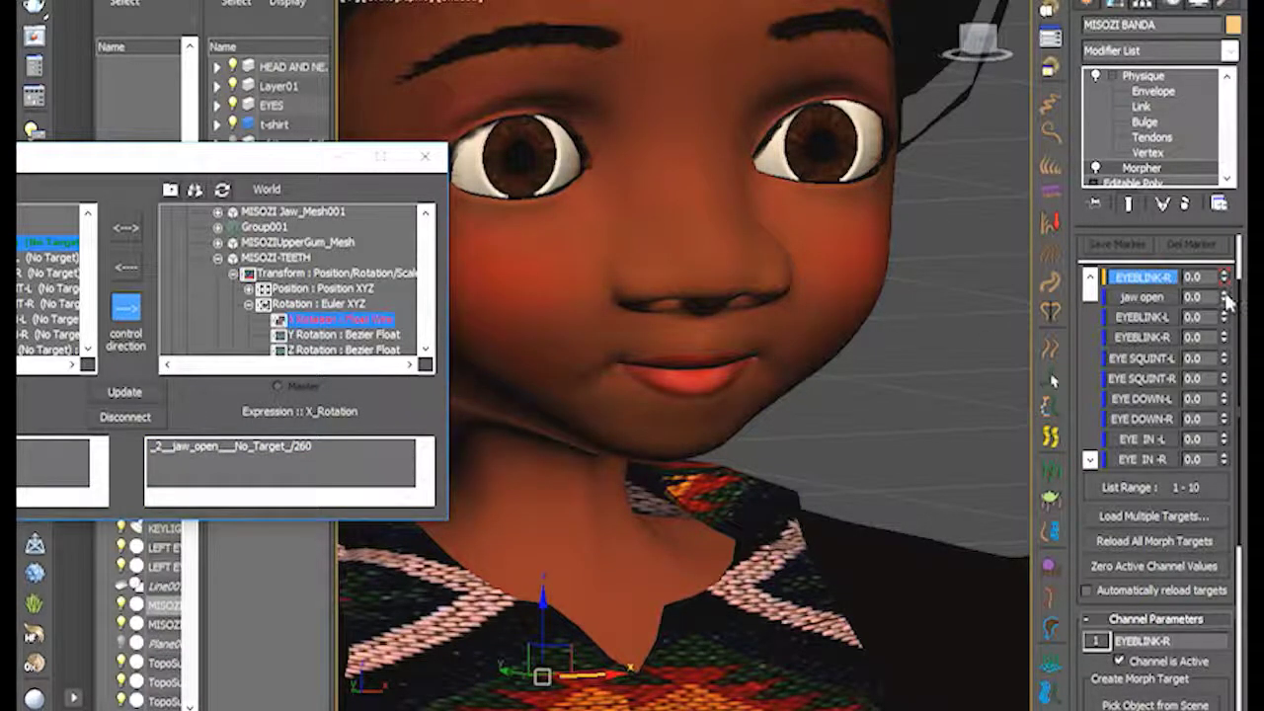
{"action": "left_click_drag", "start_coordinate": [1224, 297], "coordinate": [1224, 233]}
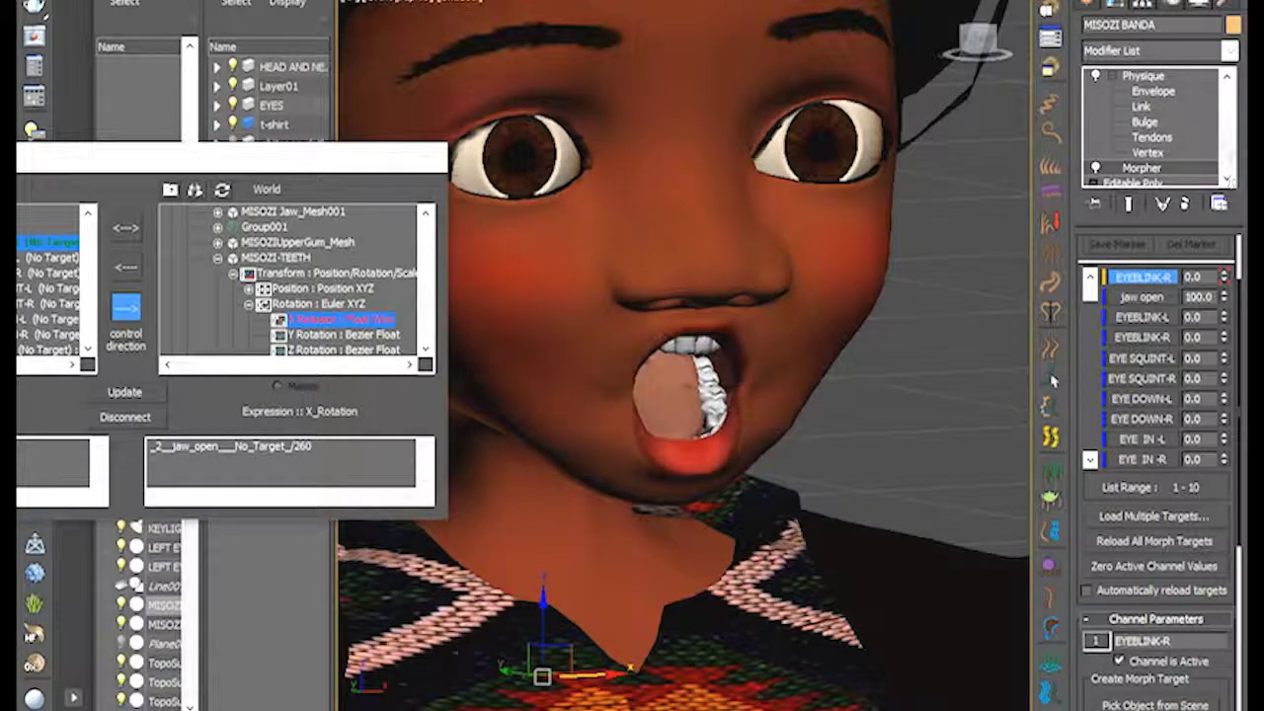
{"action": "right_click", "coordinate": [1224, 296]}
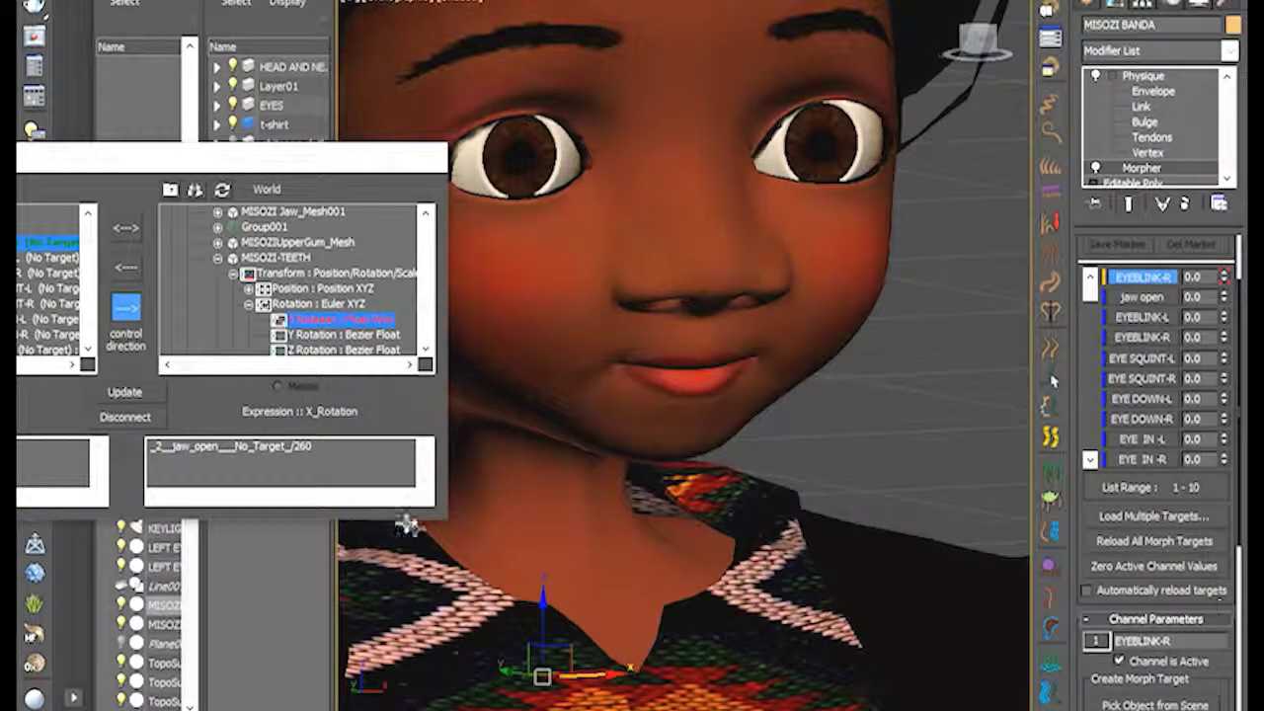
Set the X_Rotation expression's divisor to 280 and inspect the lower teeth from the front with the jaw open channel at 100.
{"action": "left_click", "coordinate": [312, 451]}
{"action": "double_click", "coordinate": [297, 454]}
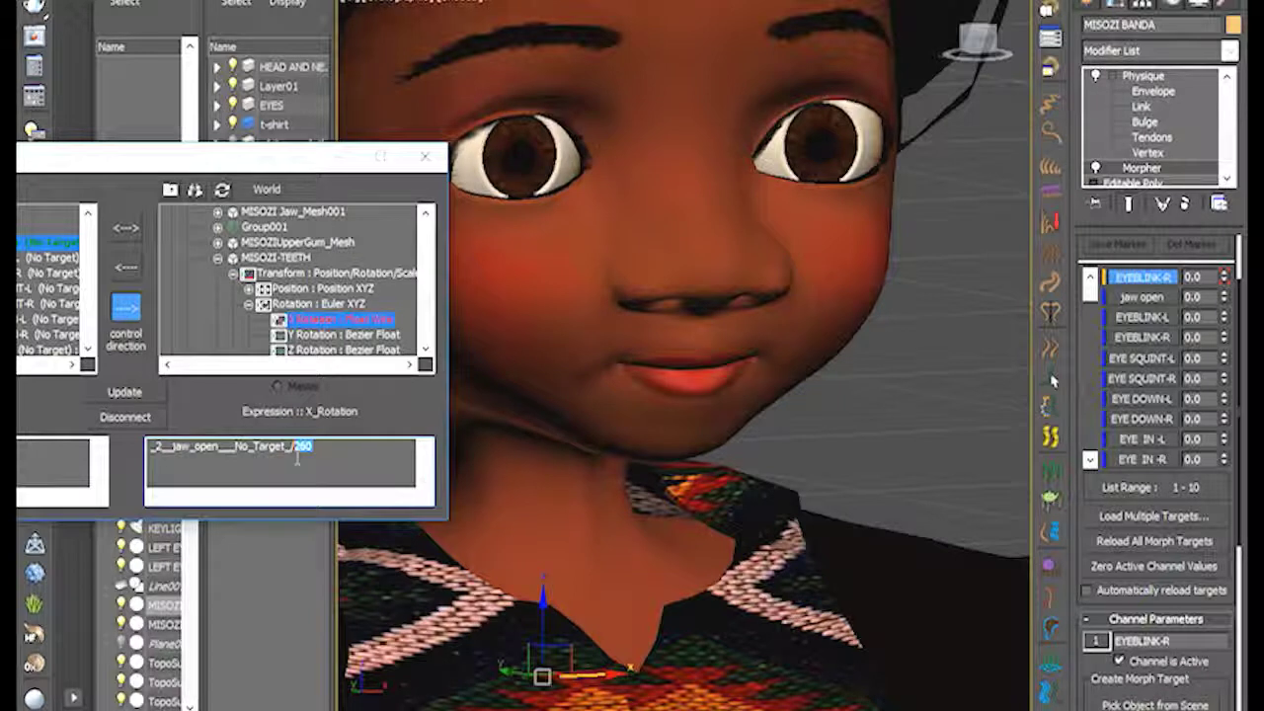
{"action": "type", "text": "280"}
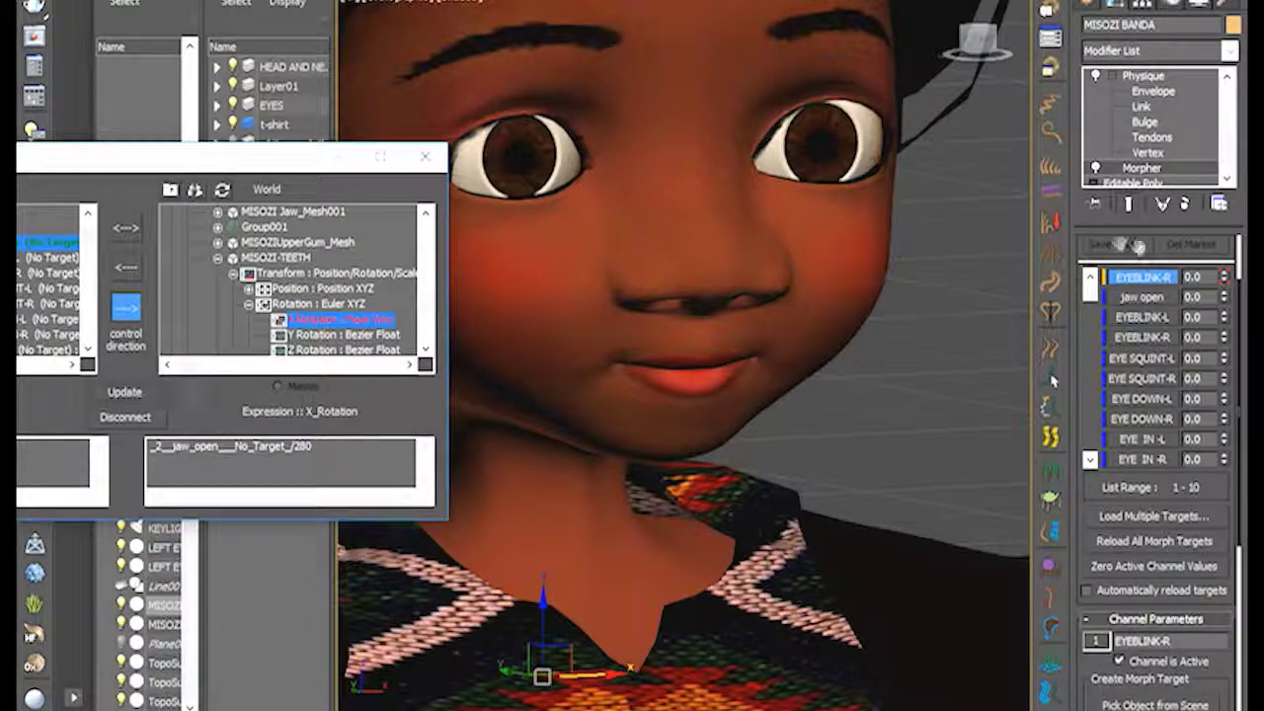
{"action": "left_click_drag", "start_coordinate": [1224, 296], "coordinate": [1225, 237]}
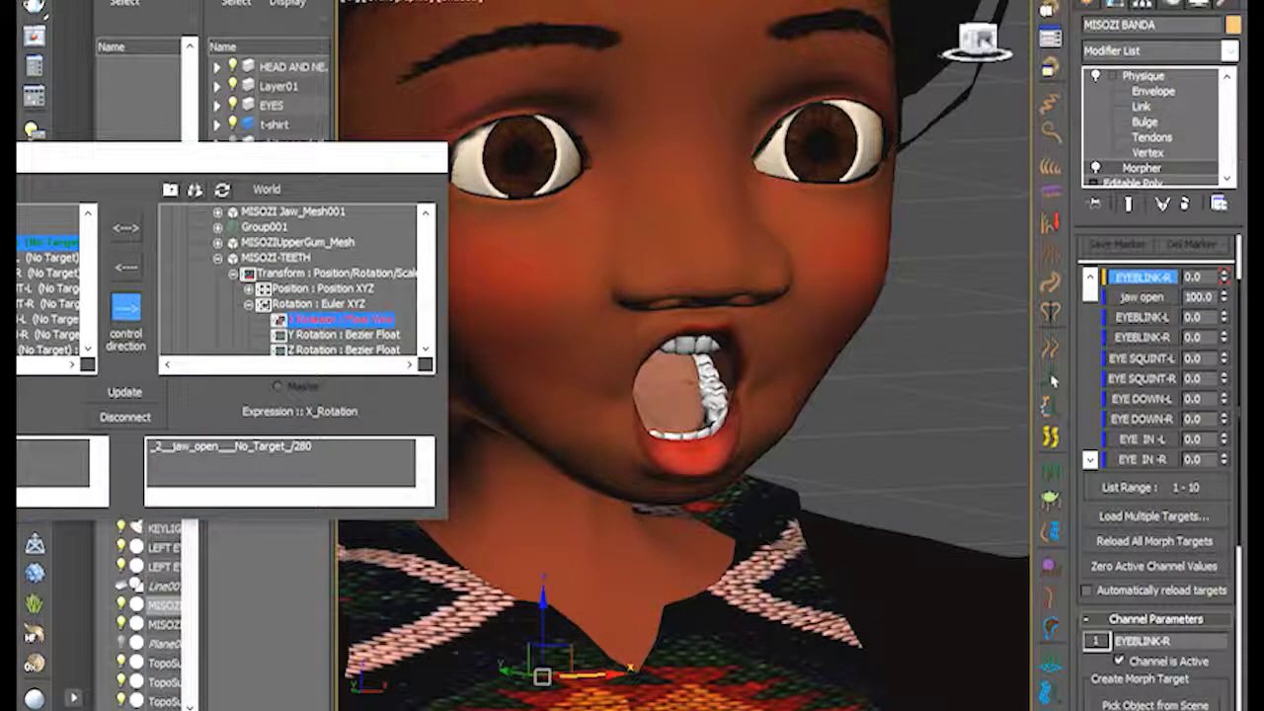
{"action": "left_click_drag", "start_coordinate": [988, 43], "coordinate": [972, 38]}
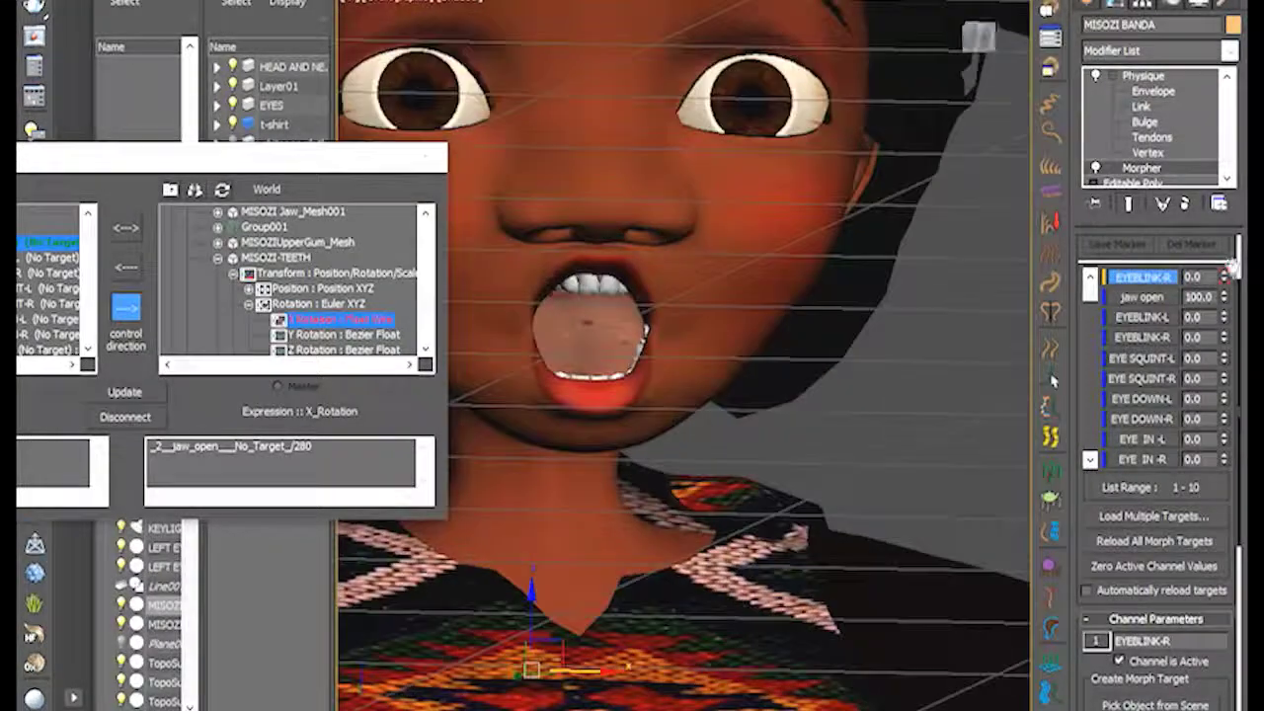
{"action": "mouse_move", "coordinate": [1225, 296]}
{"action": "left_mouse_down"}
{"action": "mouse_move", "coordinate": [1220, 393]}
{"action": "mouse_move", "coordinate": [1218, 314]}
{"action": "mouse_move", "coordinate": [1202, 405]}
{"action": "mouse_move", "coordinate": [1191, 296]}
{"action": "mouse_move", "coordinate": [1191, 450]}
{"action": "mouse_move", "coordinate": [1187, 330]}
{"action": "mouse_move", "coordinate": [1196, 318]}
{"action": "mouse_move", "coordinate": [1205, 375]}
{"action": "mouse_move", "coordinate": [1214, 285]}
{"action": "left_mouse_up"}
{"action": "scroll", "coordinate": [573, 414], "scroll_direction": "up", "scroll_amount": 2}
{"action": "middle_click_drag", "start_coordinate": [640, 434], "coordinate": [717, 474]}
Set the divisor in the teeth's X_Rotation expression to 300 and update the wiring.
{"action": "left_click", "coordinate": [327, 452]}
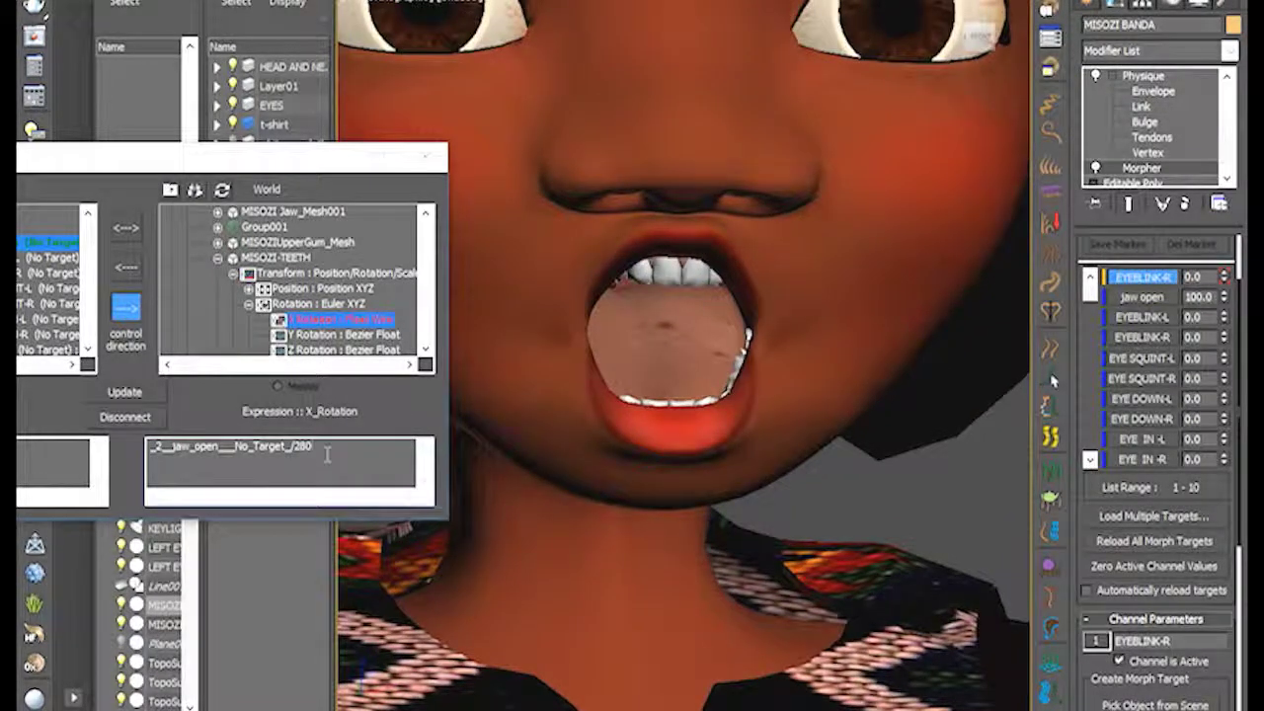
{"action": "double_click", "coordinate": [295, 462]}
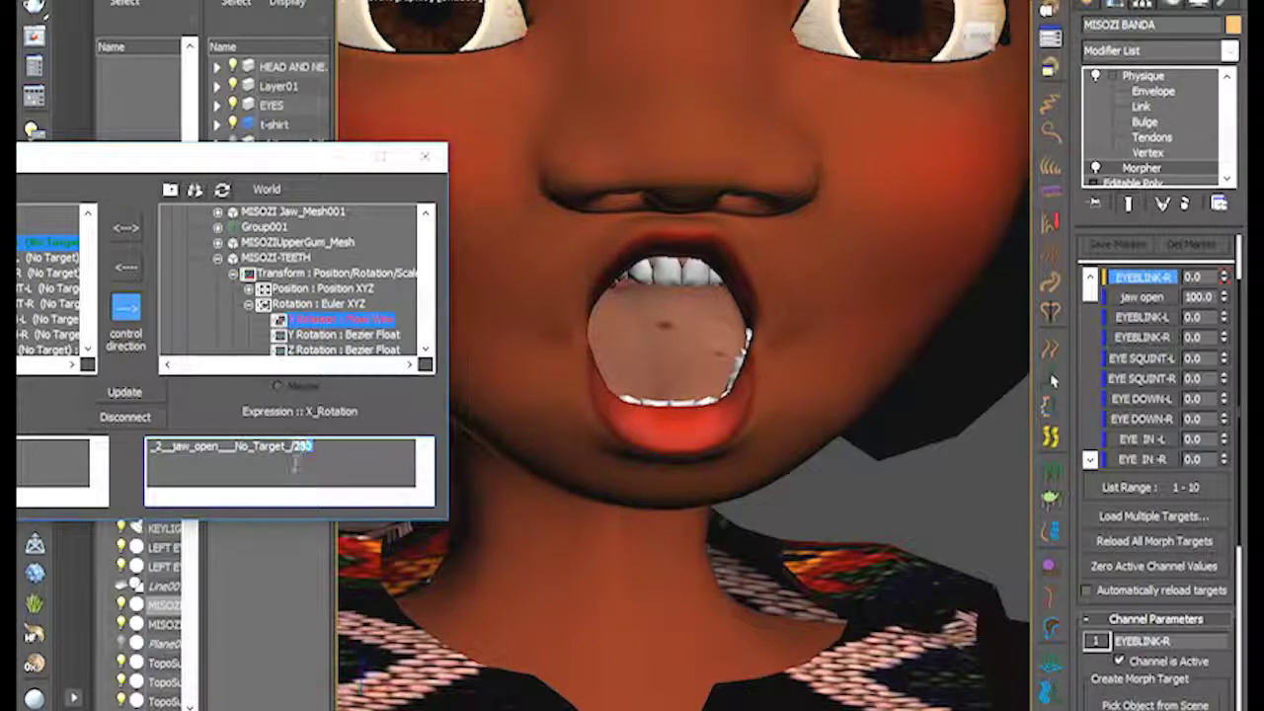
{"action": "type", "text": "3"}
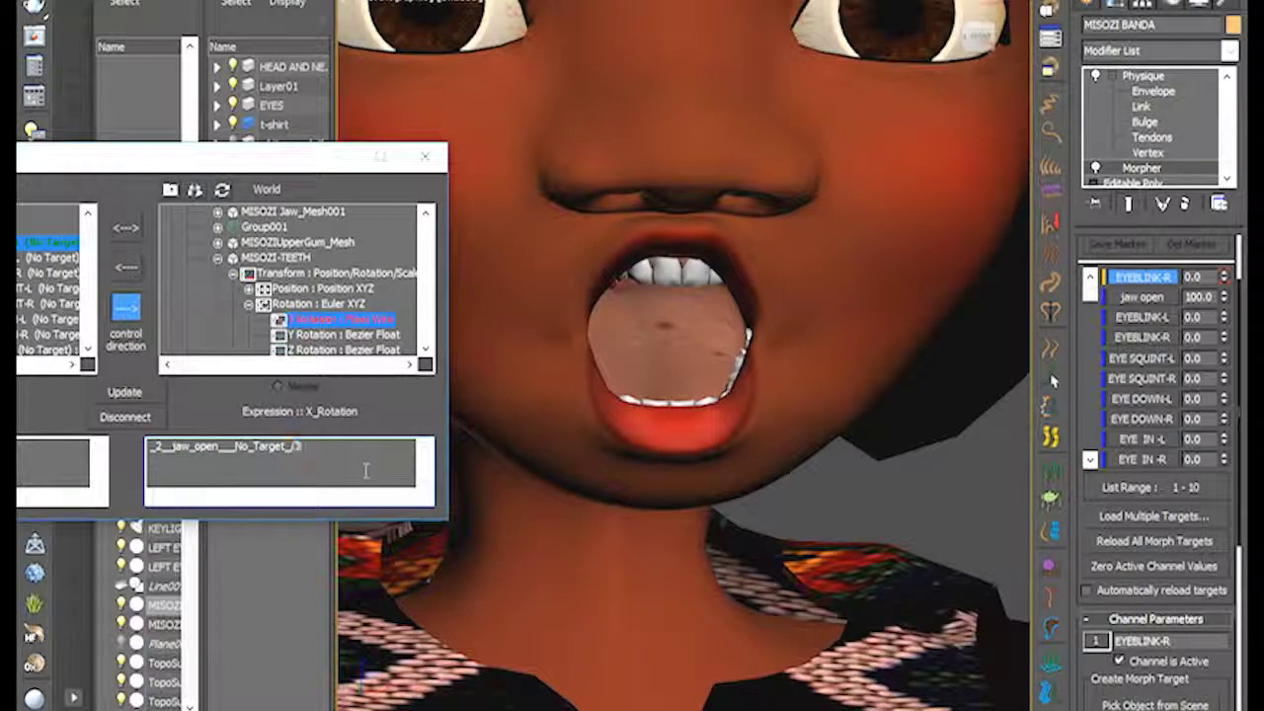
{"action": "type", "text": "00"}
{"action": "left_click", "coordinate": [125, 393]}
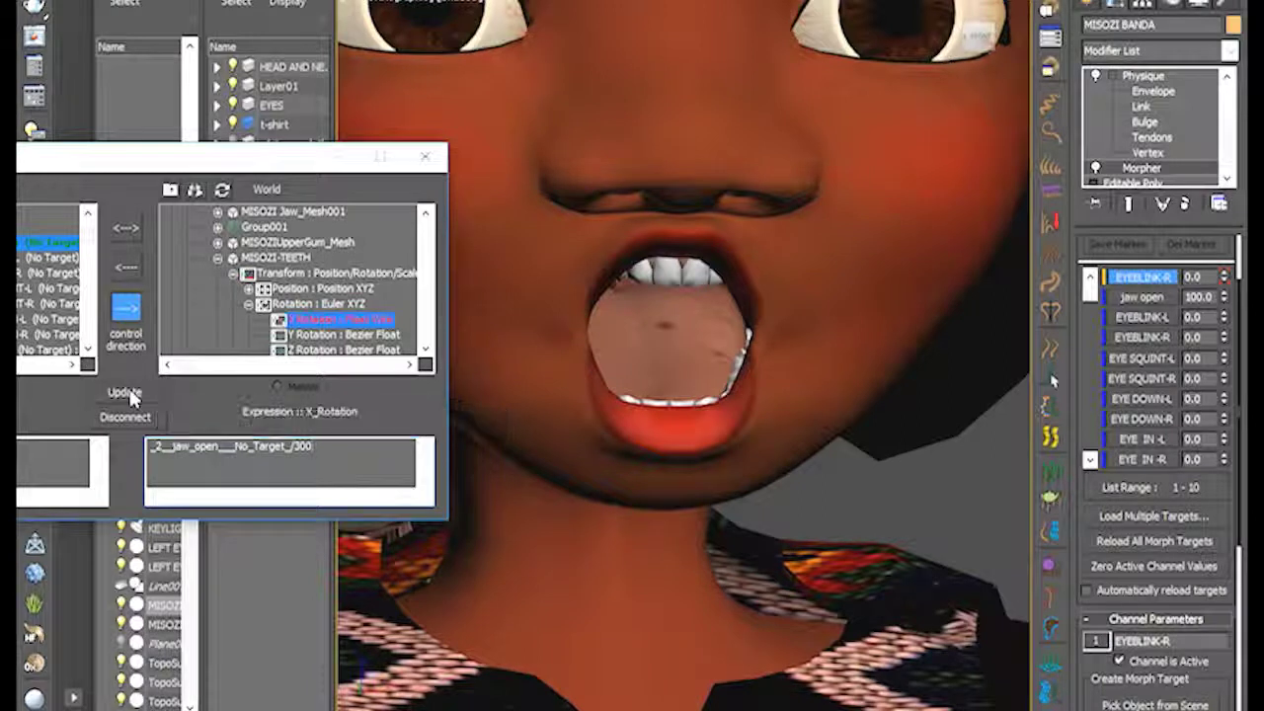
Check the teeth with the whole face in view, return the jaw open channel to 0, and close the wiring dialog.
{"action": "scroll", "coordinate": [837, 358], "scroll_direction": "down", "scroll_amount": 5}
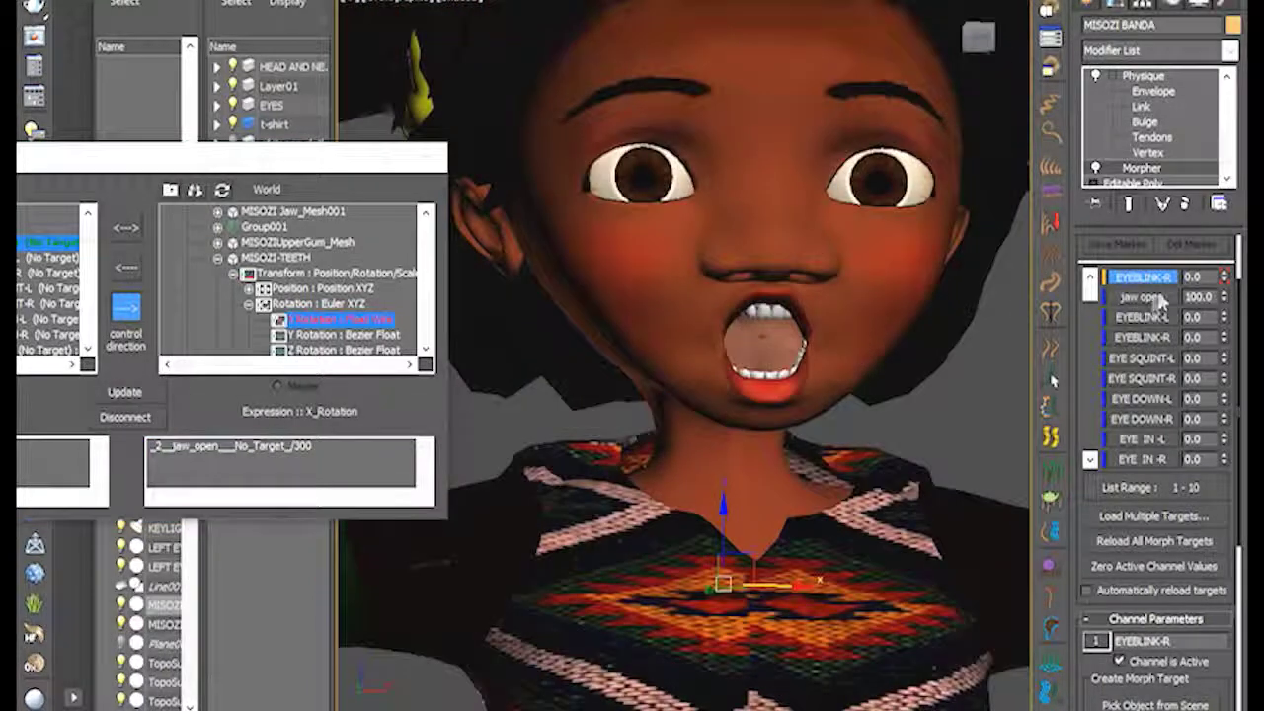
{"action": "left_click_drag", "start_coordinate": [1221, 289], "coordinate": [1193, 415]}
{"action": "left_click", "coordinate": [431, 158]}
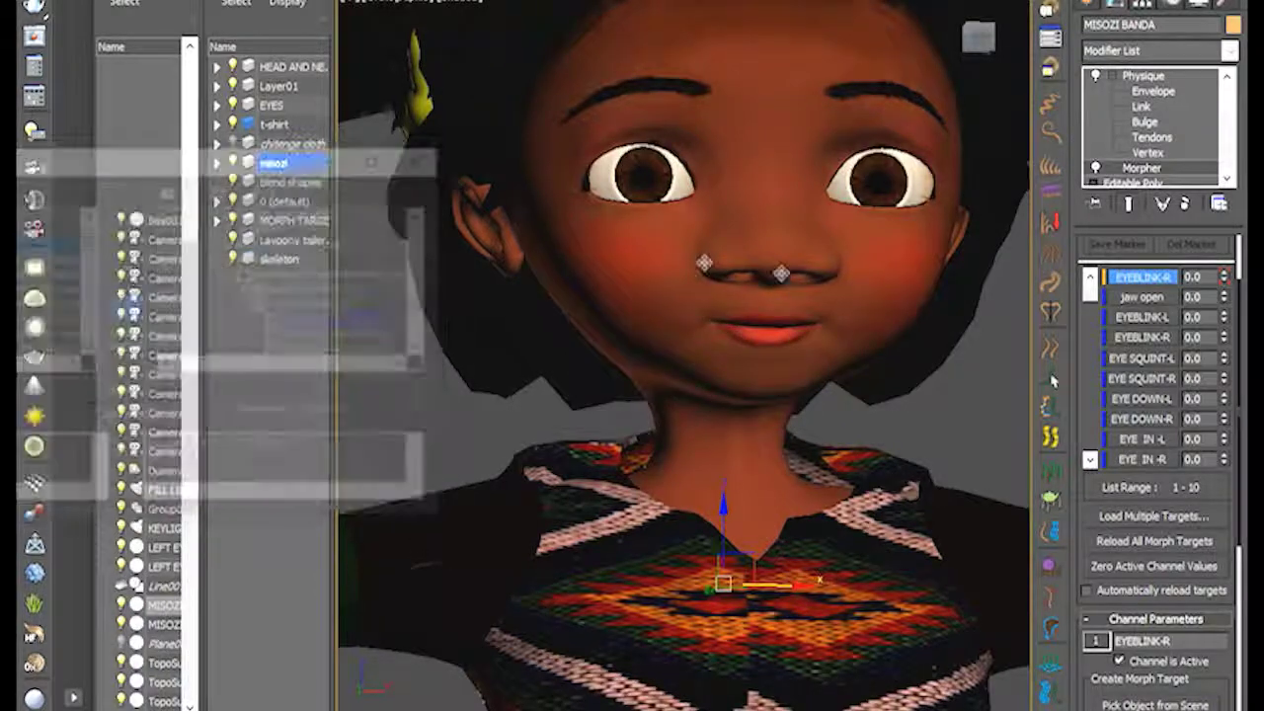